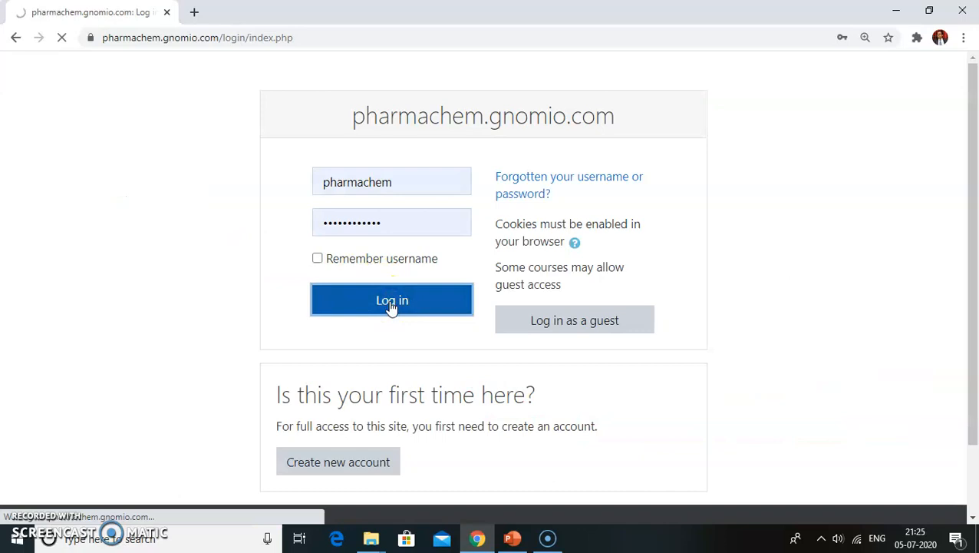
# Turn editing on for the Pharmaceutical Chemistry-I course.
pyautogui.scroll(-3, 391, 307)
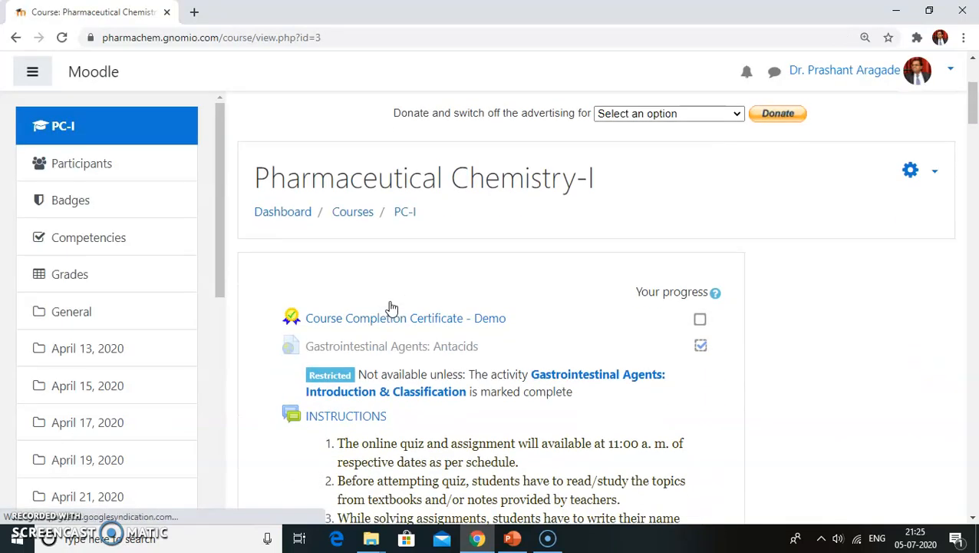
pyautogui.scroll(-1, 389, 311)
pyautogui.scroll(1, 390, 308)
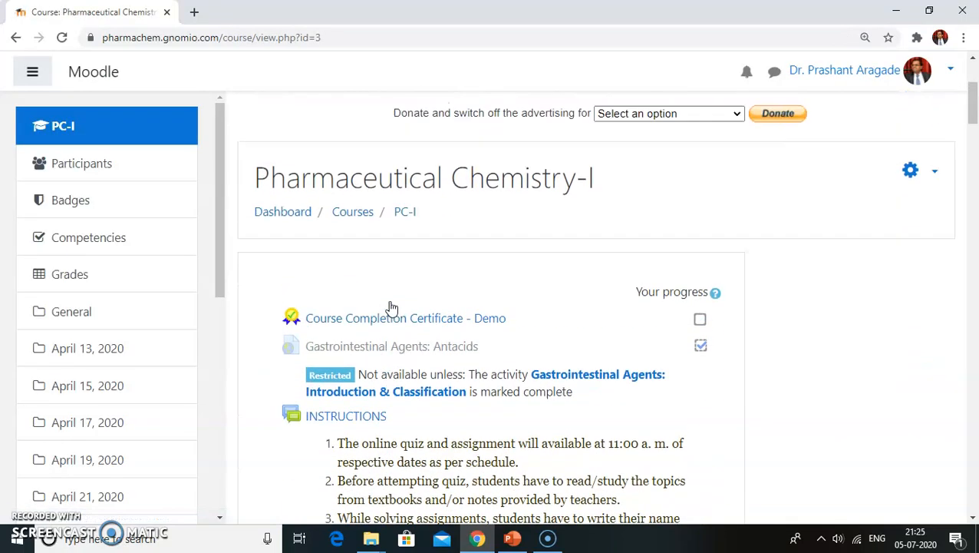
pyautogui.click(937, 173)
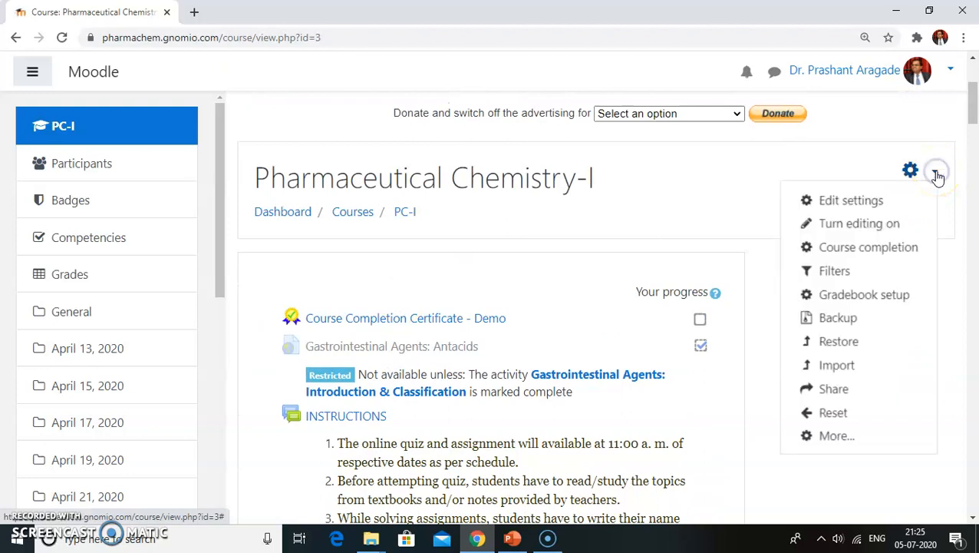
pyautogui.click(855, 222)
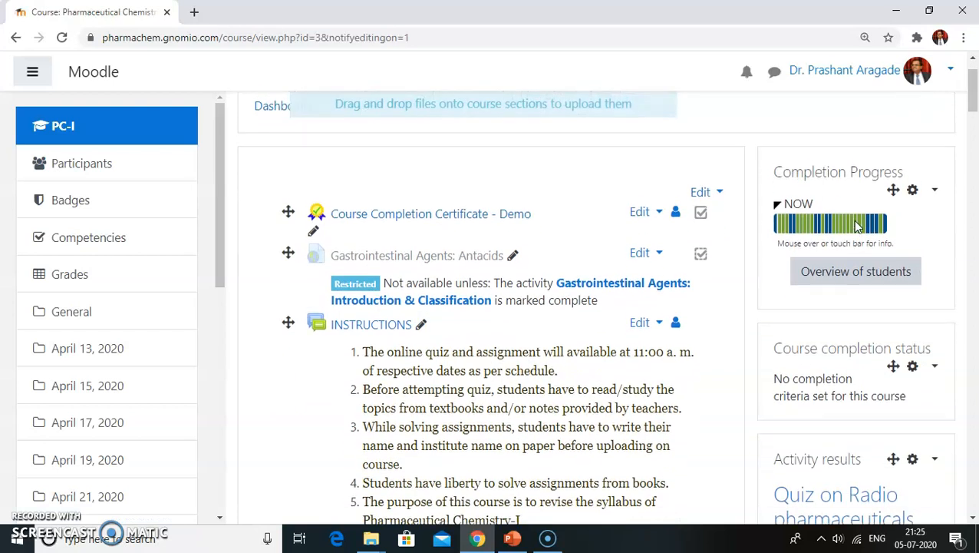
# Open the course's question bank from the full course administration and examine the list of question categories.
pyautogui.click(935, 138)
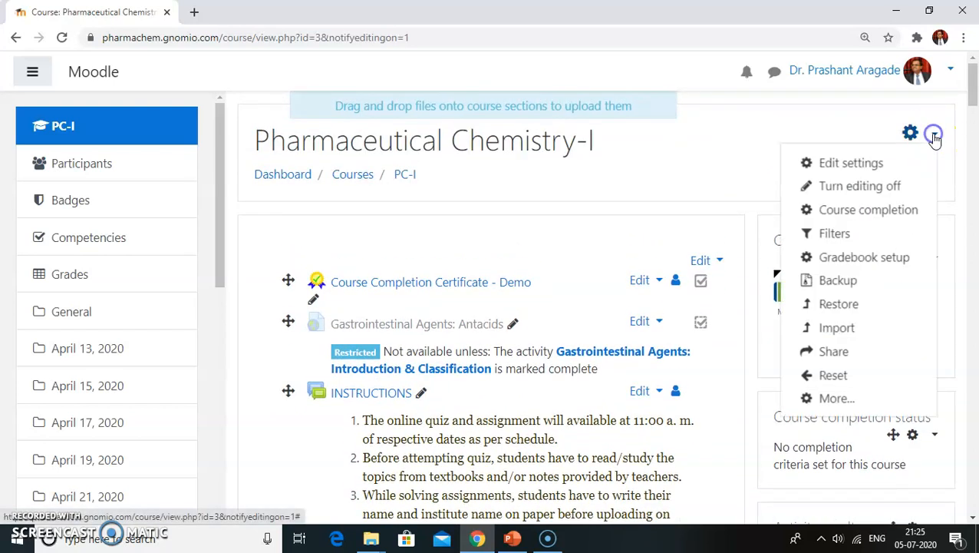
pyautogui.click(834, 399)
pyautogui.scroll(-1, 488, 371)
pyautogui.scroll(-3, 488, 371)
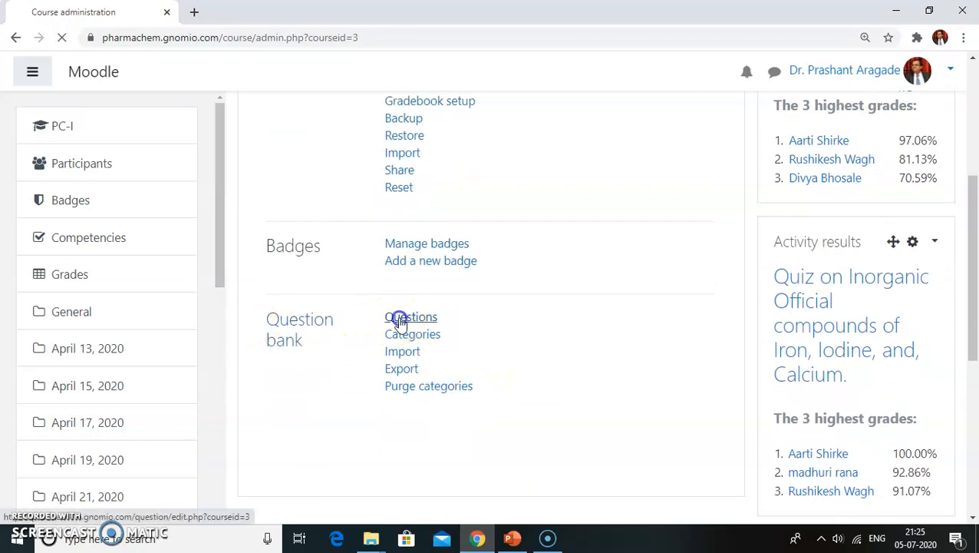
pyautogui.scroll(-1, 503, 278)
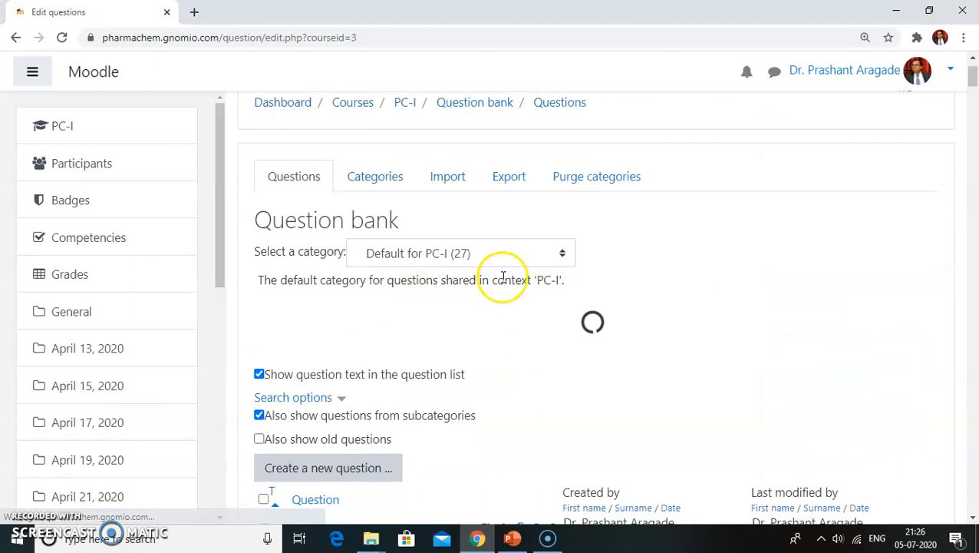
pyautogui.click(508, 256)
pyautogui.click(508, 257)
pyautogui.scroll(-2, 511, 261)
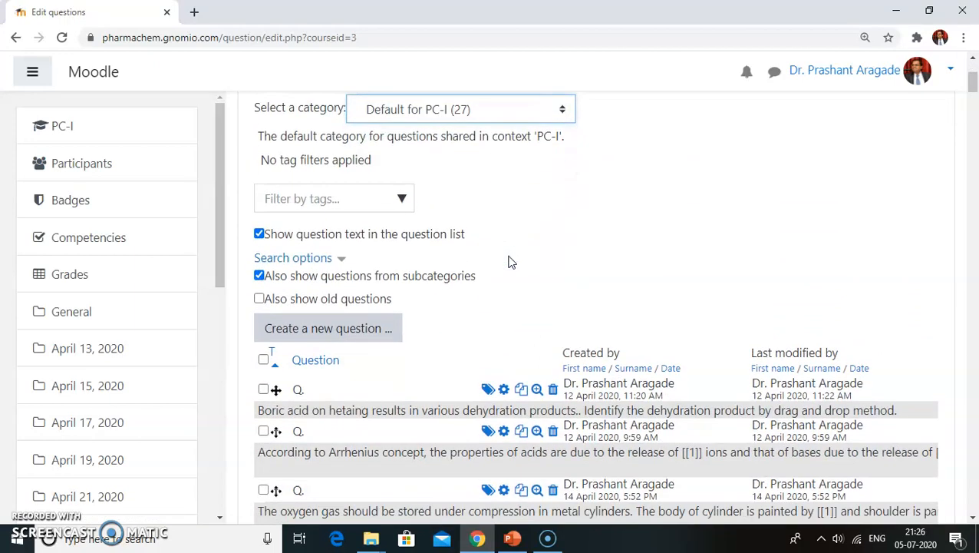
pyautogui.click(540, 115)
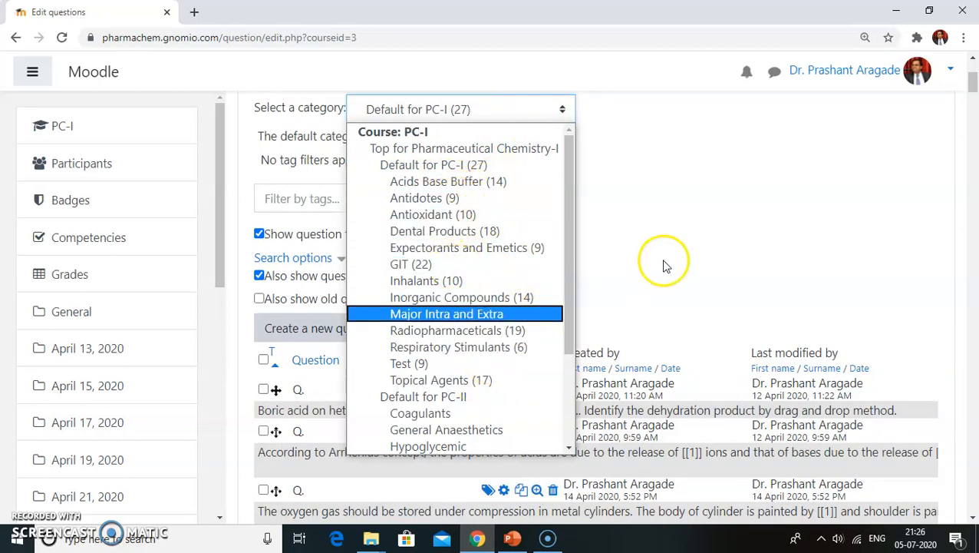
# Return to the PC-I course page, add a Quiz activity to the General section, and enter a name beginning with "Random Q".
pyautogui.click(66, 132)
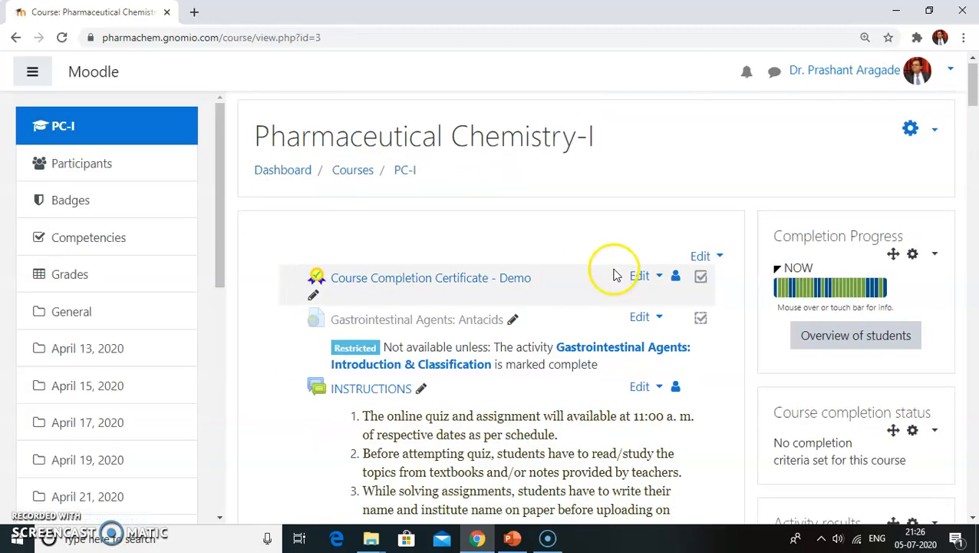
pyautogui.scroll(-2, 612, 265)
pyautogui.scroll(-5, 614, 274)
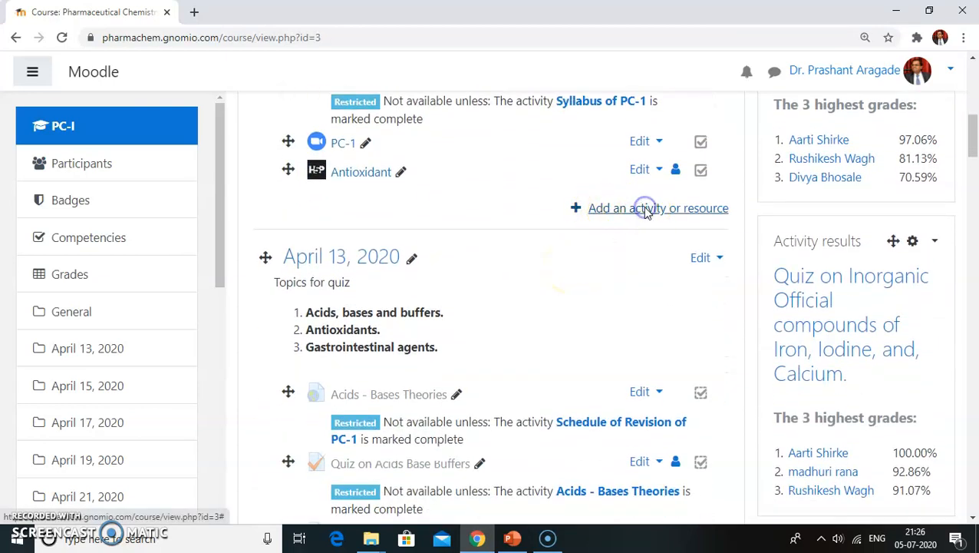
pyautogui.click(645, 209)
pyautogui.moveTo(459, 203); pyautogui.dragTo(443, 350)
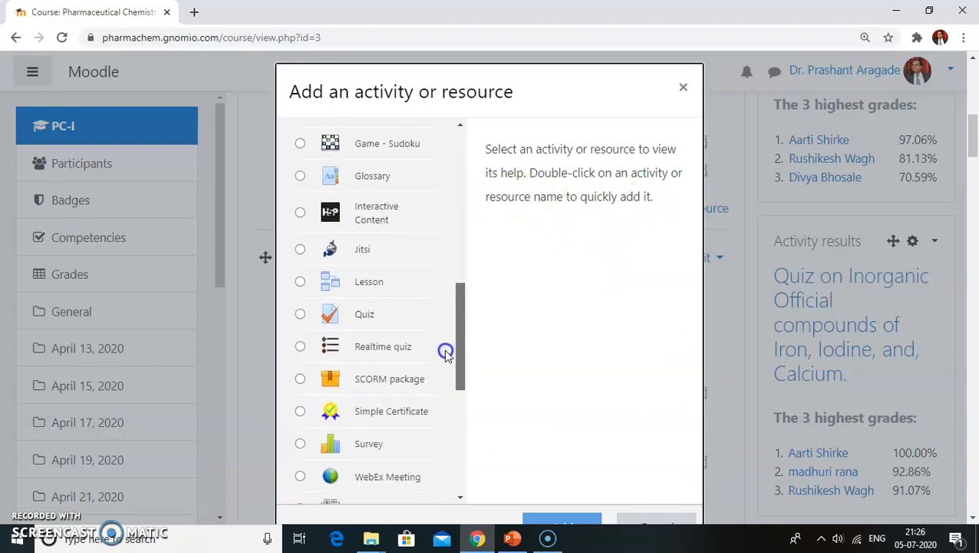
pyautogui.doubleClick(366, 316)
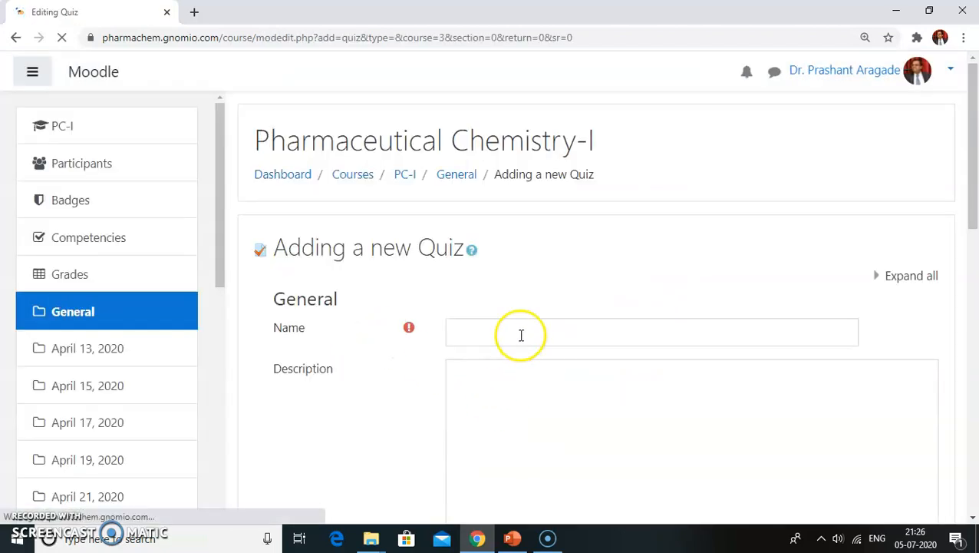
pyautogui.click(485, 329)
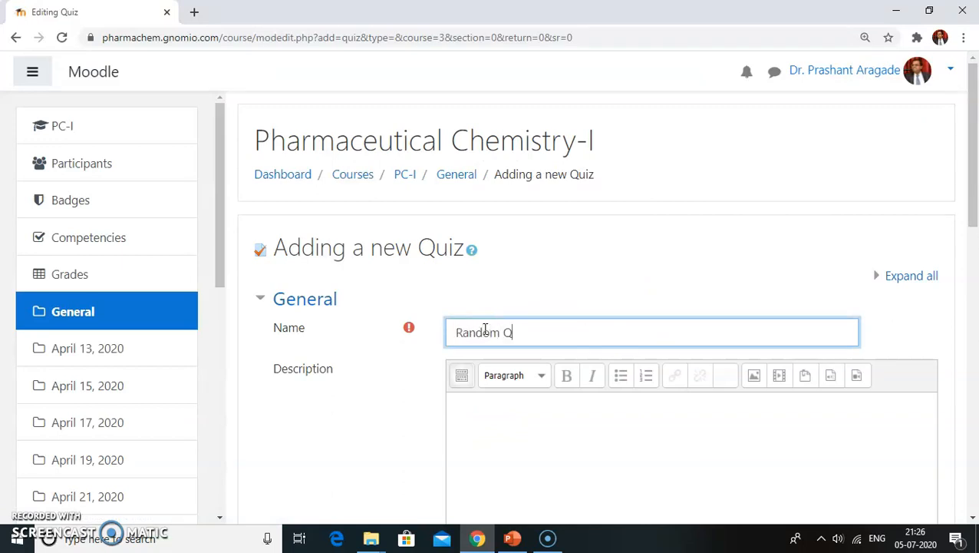
pyautogui.scroll(-5, 485, 328)
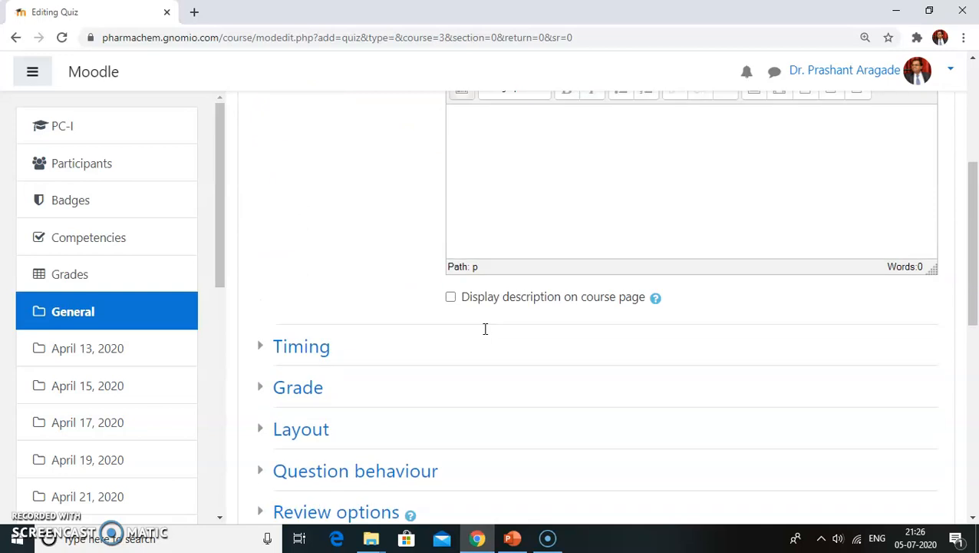
# Expand the quiz's Timing settings and enable both the opening and closing dates.
pyautogui.click(302, 275)
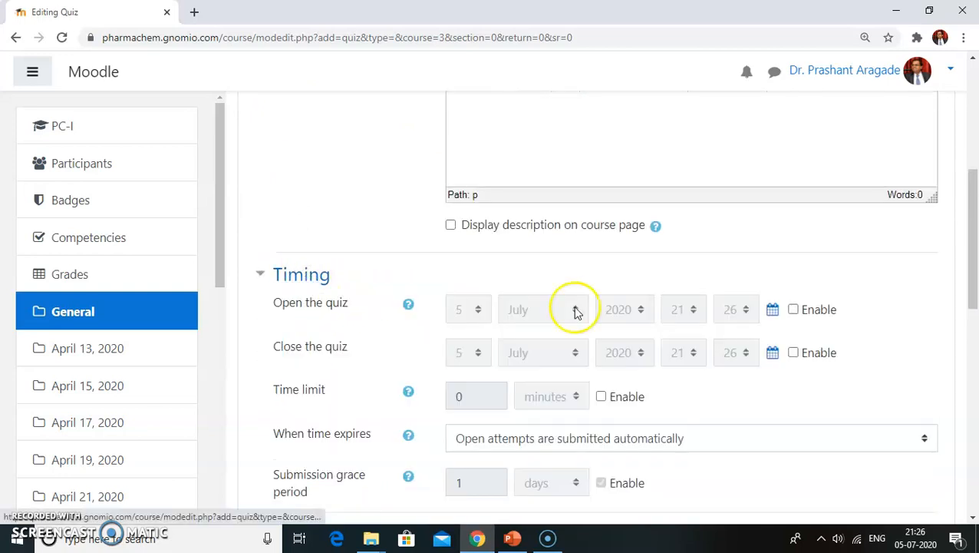
pyautogui.click(795, 311)
pyautogui.click(793, 353)
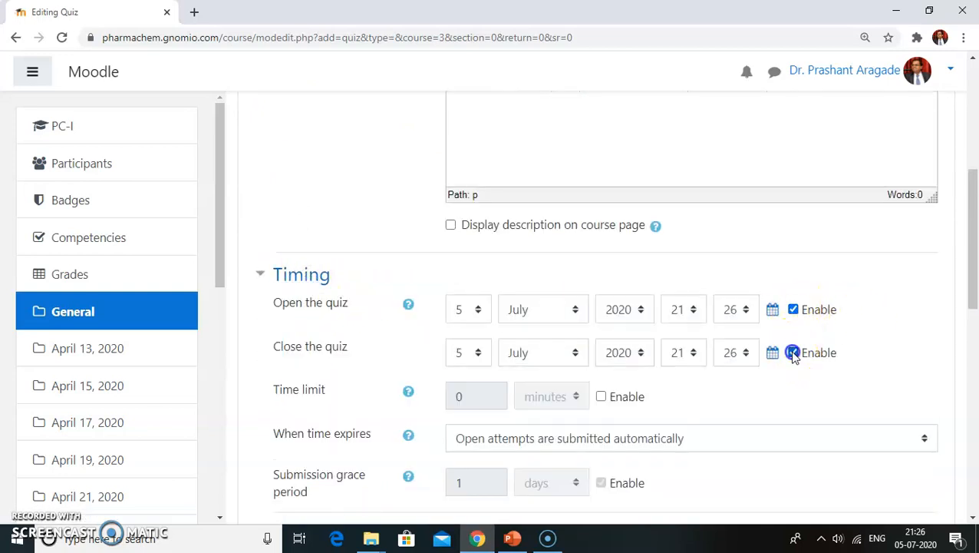
# Set the quiz to open on 6 July 2020 at 12:00.
pyautogui.click(477, 309)
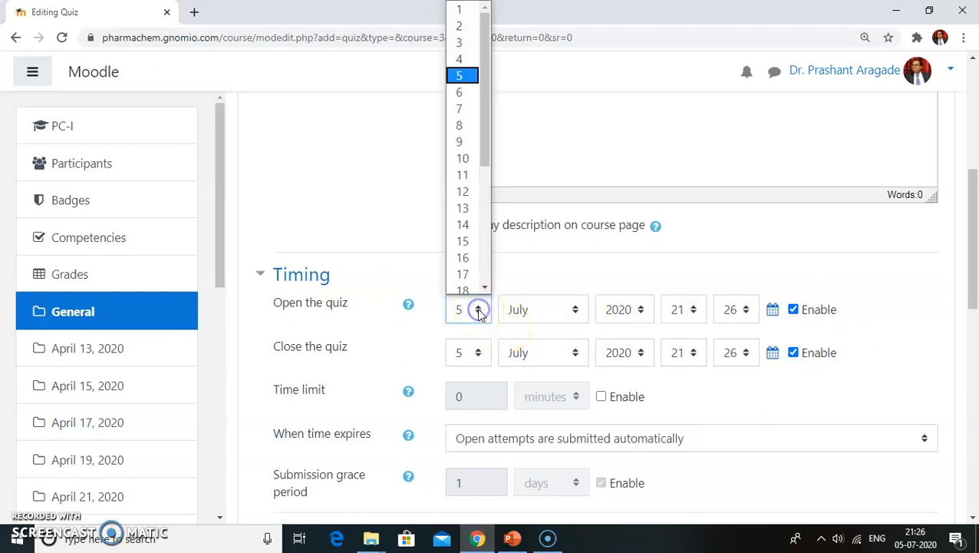
pyautogui.click(470, 89)
pyautogui.click(694, 310)
pyautogui.moveTo(704, 228); pyautogui.dragTo(705, 238)
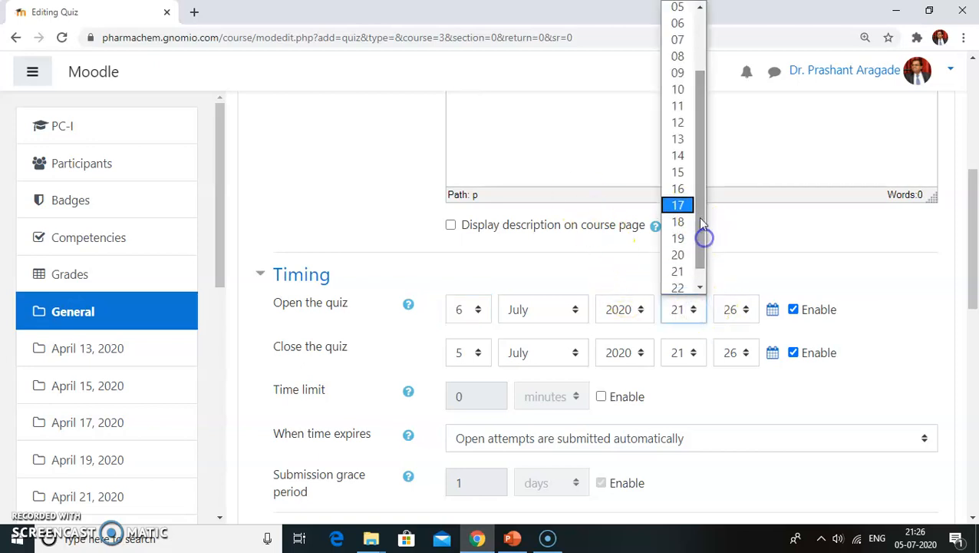
pyautogui.click(678, 123)
pyautogui.click(748, 310)
pyautogui.moveTo(755, 119); pyautogui.dragTo(758, 65)
pyautogui.click(734, 13)
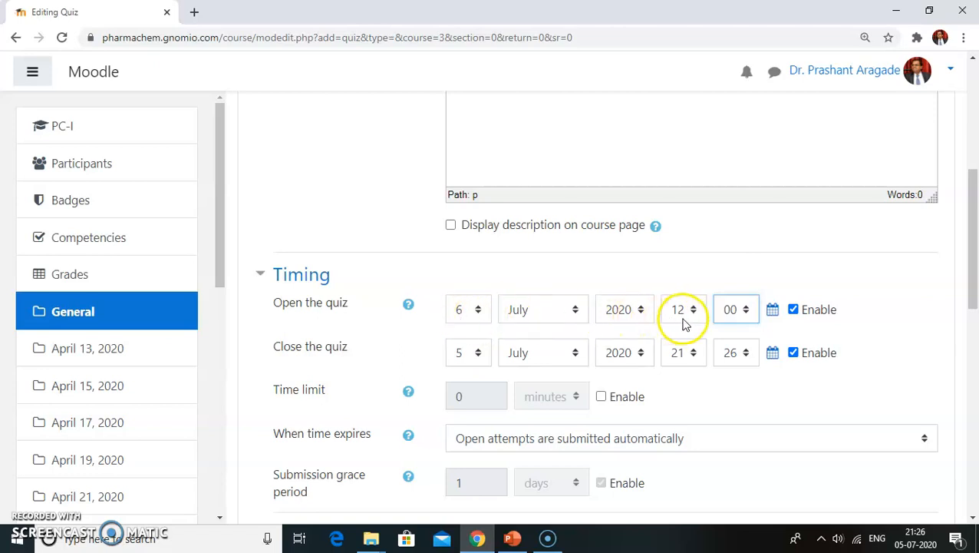
# Set the quiz to close on 6 July 2020 at 02:00.
pyautogui.click(477, 354)
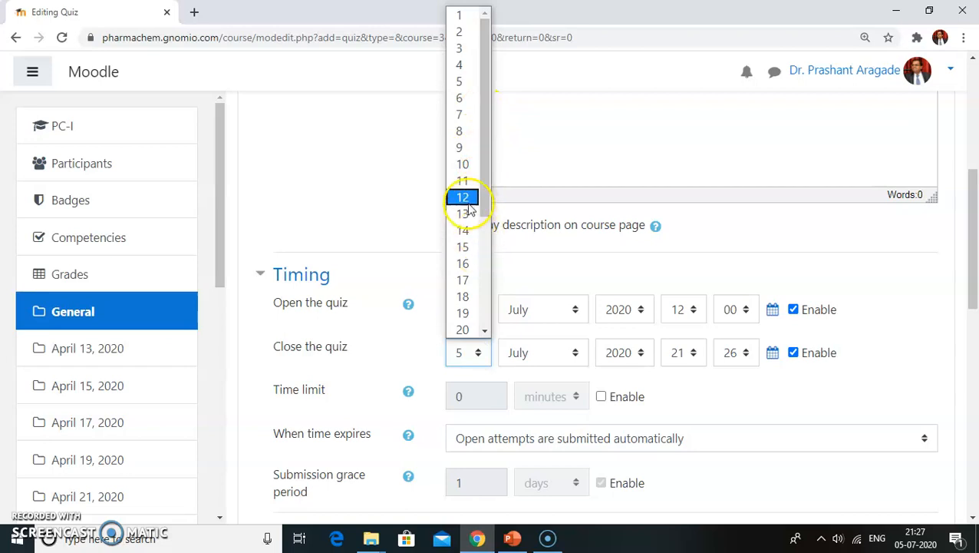
pyautogui.click(474, 101)
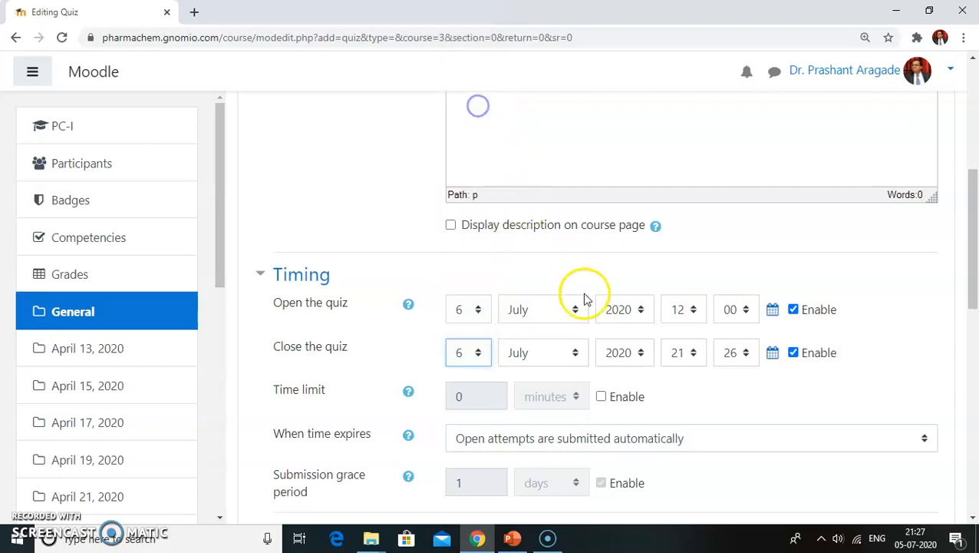
pyautogui.click(690, 355)
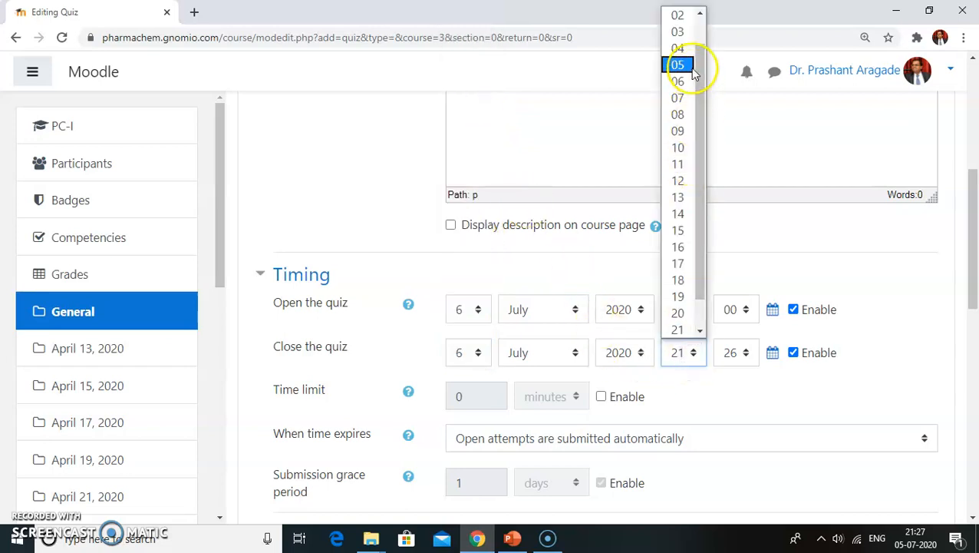
pyautogui.click(678, 16)
pyautogui.click(744, 354)
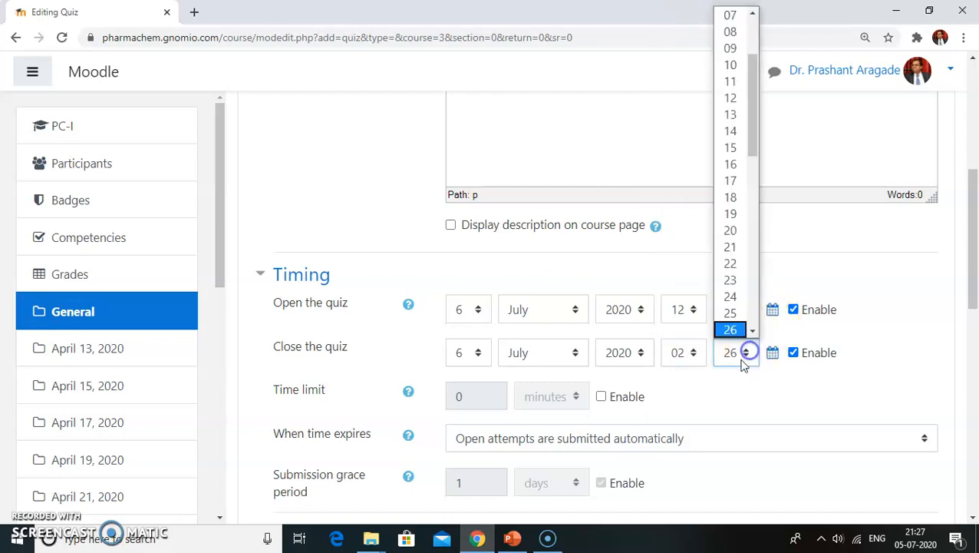
pyautogui.moveTo(759, 113); pyautogui.dragTo(754, 76)
pyautogui.click(730, 15)
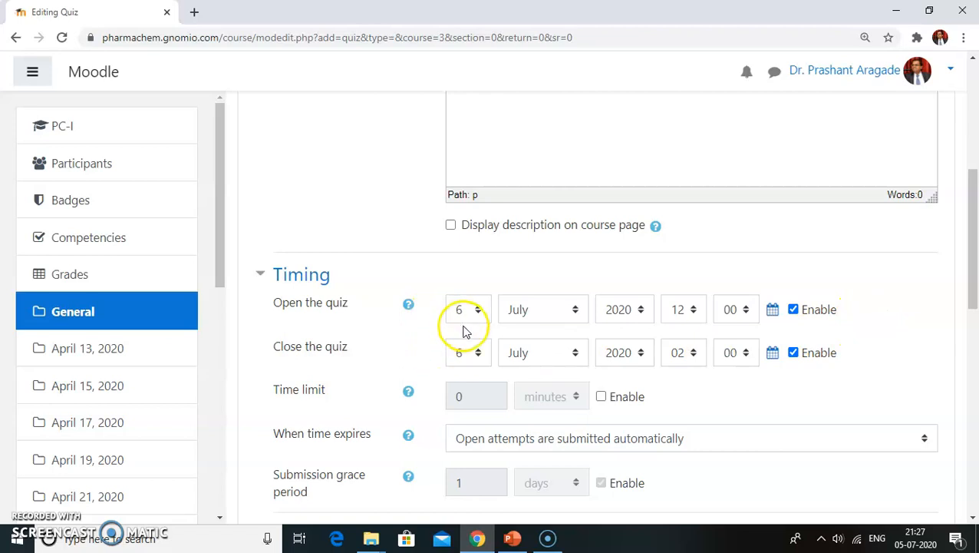
# Enable the quiz's time limit and set it to 20 minutes.
pyautogui.scroll(-1, 379, 353)
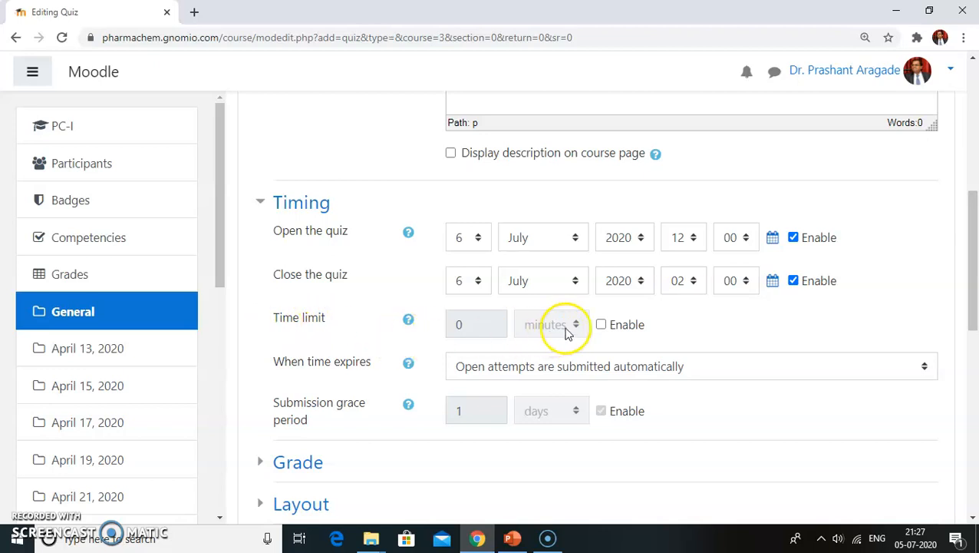
pyautogui.click(601, 325)
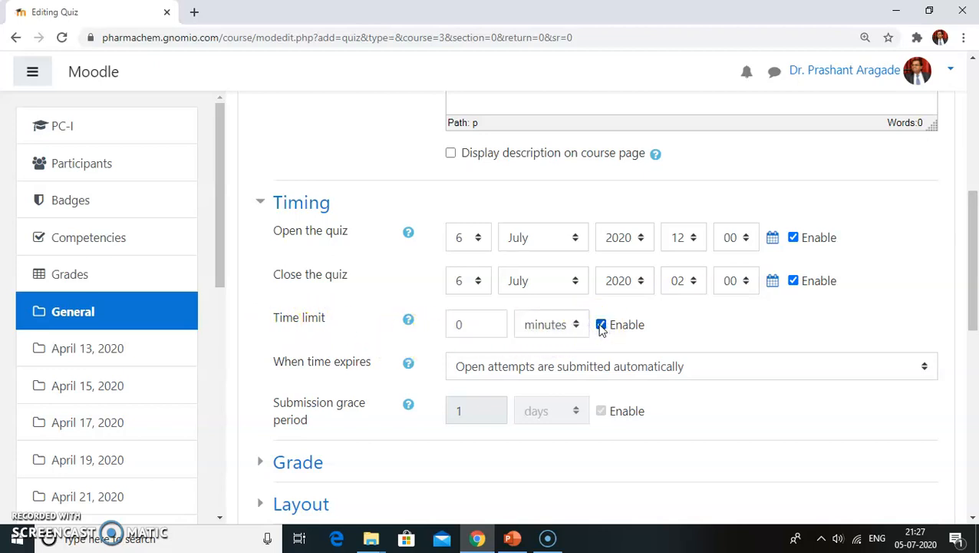
pyautogui.moveTo(481, 323); pyautogui.dragTo(442, 325)
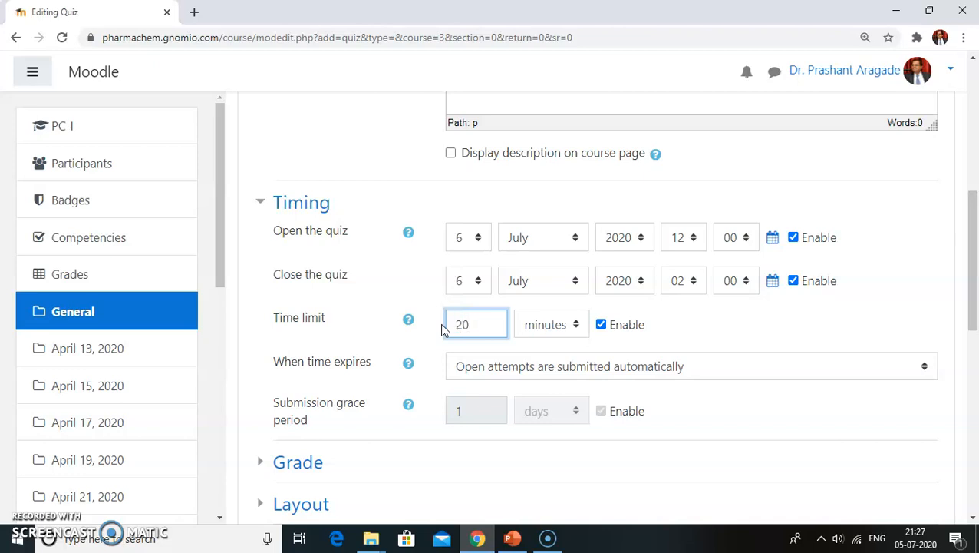
# Expand the Grade settings and limit the attempts allowed to 1.
pyautogui.scroll(-2, 429, 305)
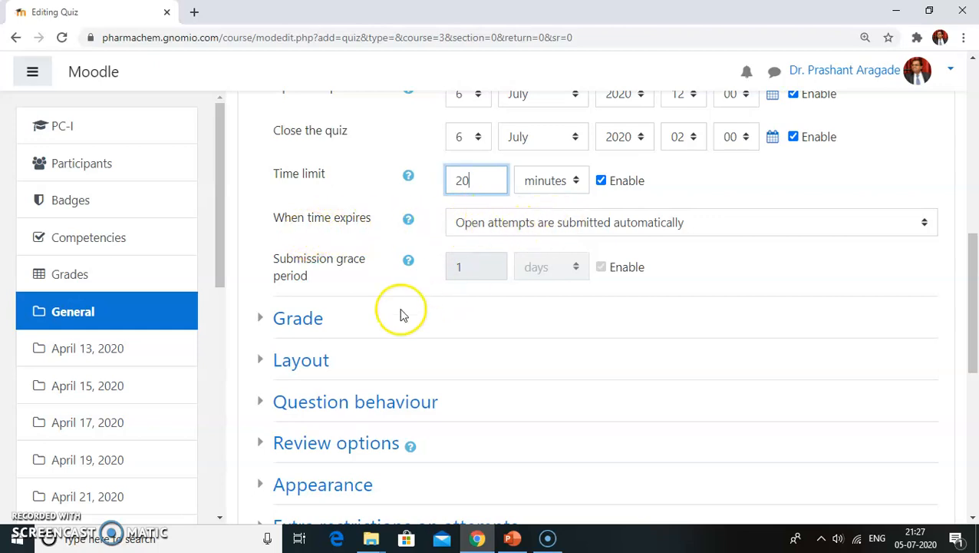
pyautogui.scroll(-1, 400, 312)
pyautogui.click(294, 248)
pyautogui.scroll(-1, 517, 332)
pyautogui.scroll(-1, 517, 332)
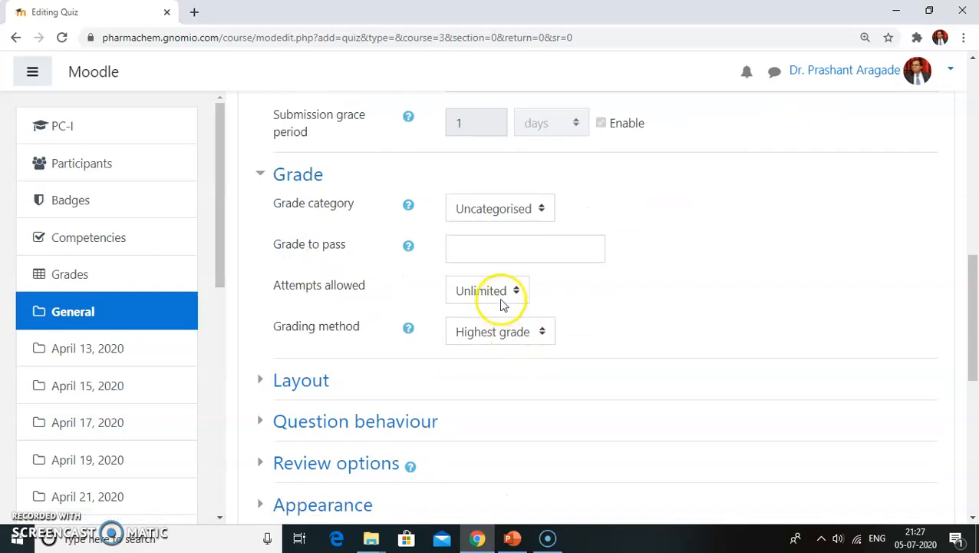
pyautogui.click(499, 292)
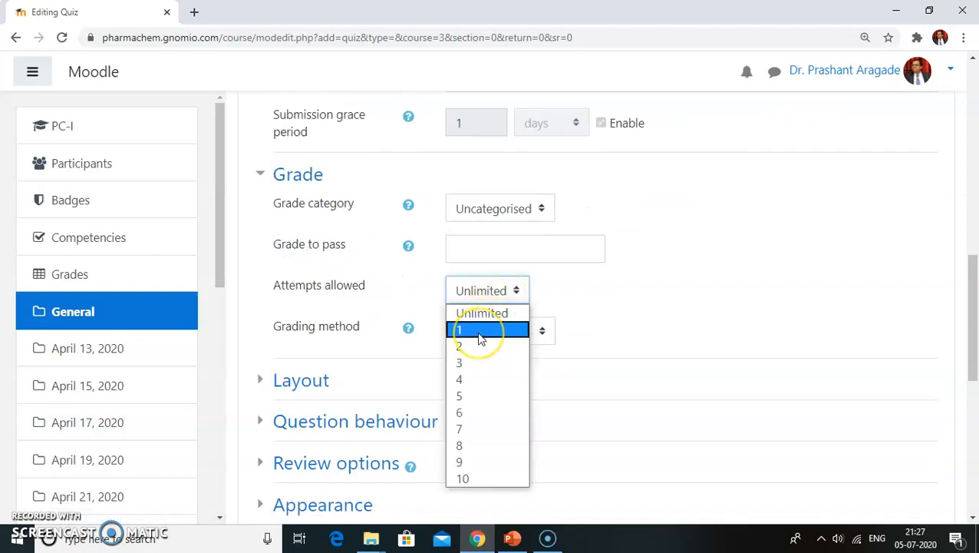
pyautogui.click(479, 337)
# Expand the Layout settings and have a new page start every 5 questions.
pyautogui.scroll(-2, 624, 327)
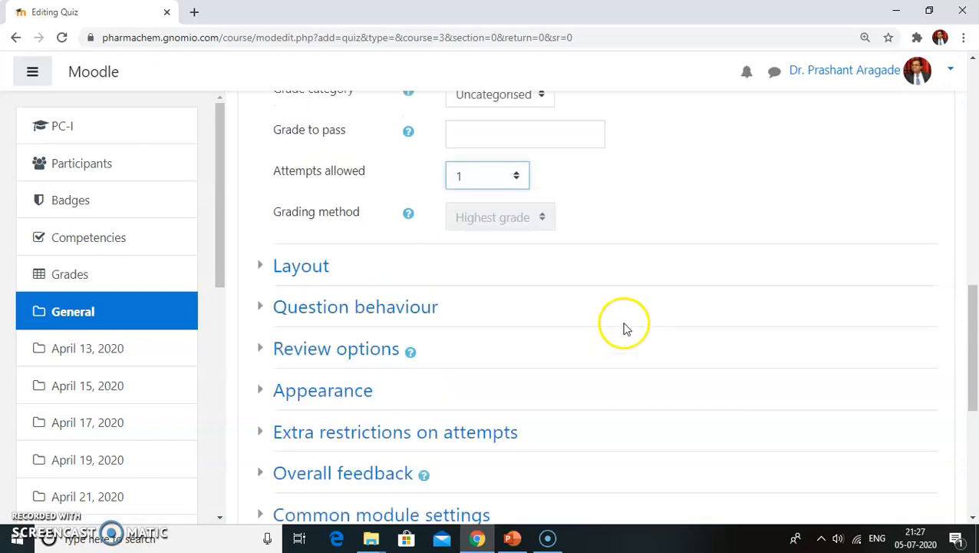
pyautogui.click(306, 239)
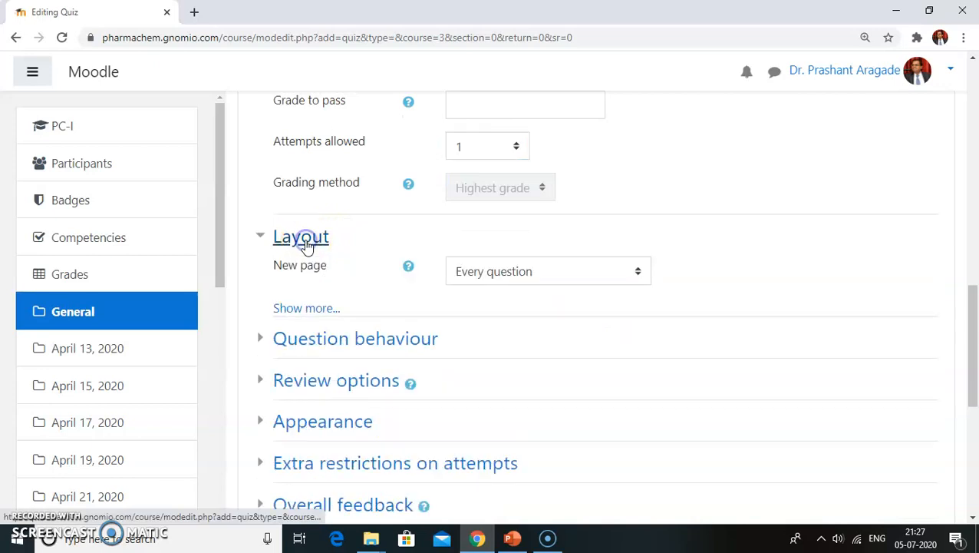
pyautogui.click(520, 272)
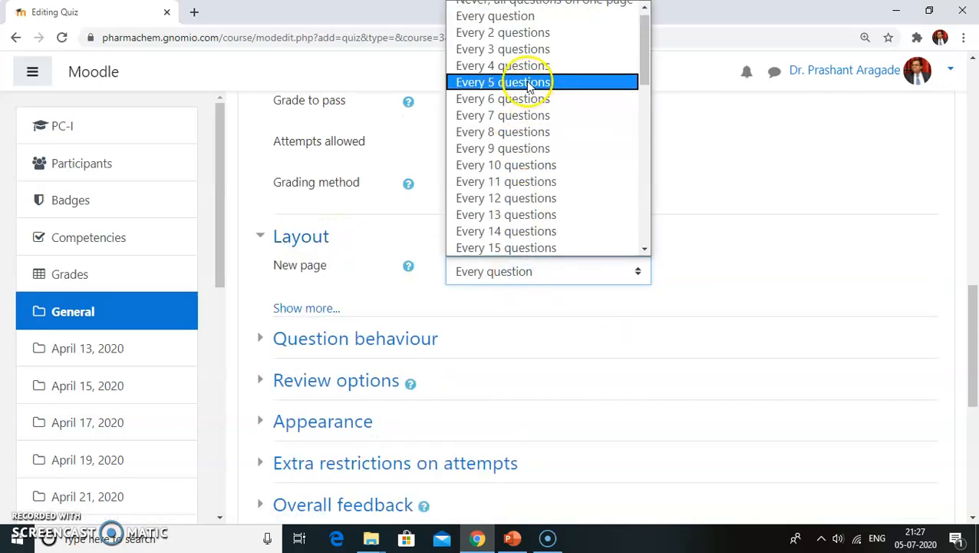
pyautogui.click(528, 81)
pyautogui.scroll(-3, 335, 291)
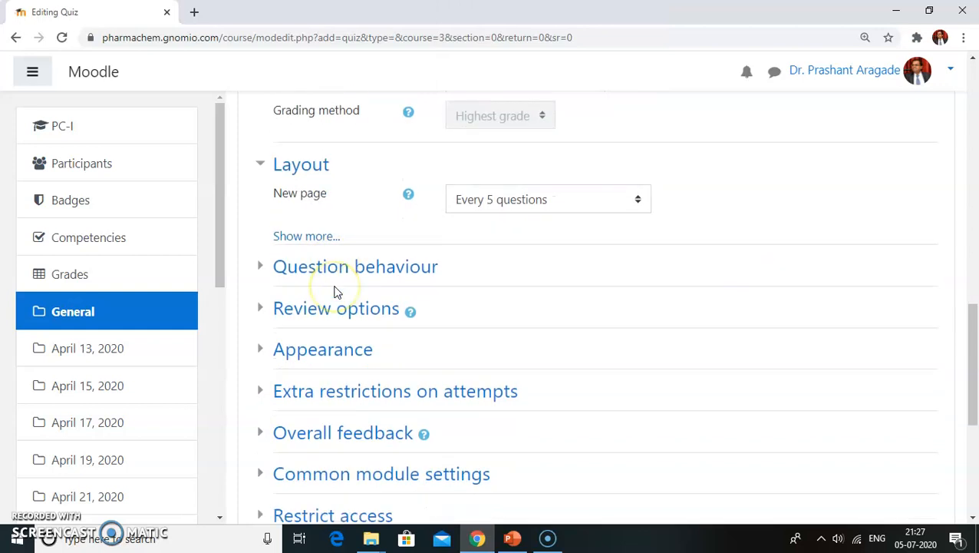
# Expand the Review options and stop showing the attempt immediately afterwards, while the quiz is still open, and once it is closed.
pyautogui.click(322, 167)
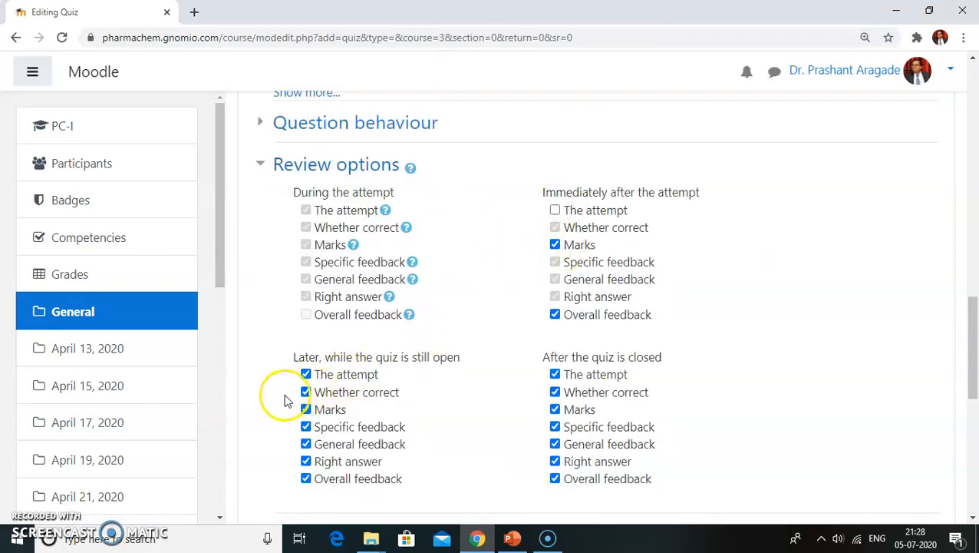
pyautogui.click(306, 374)
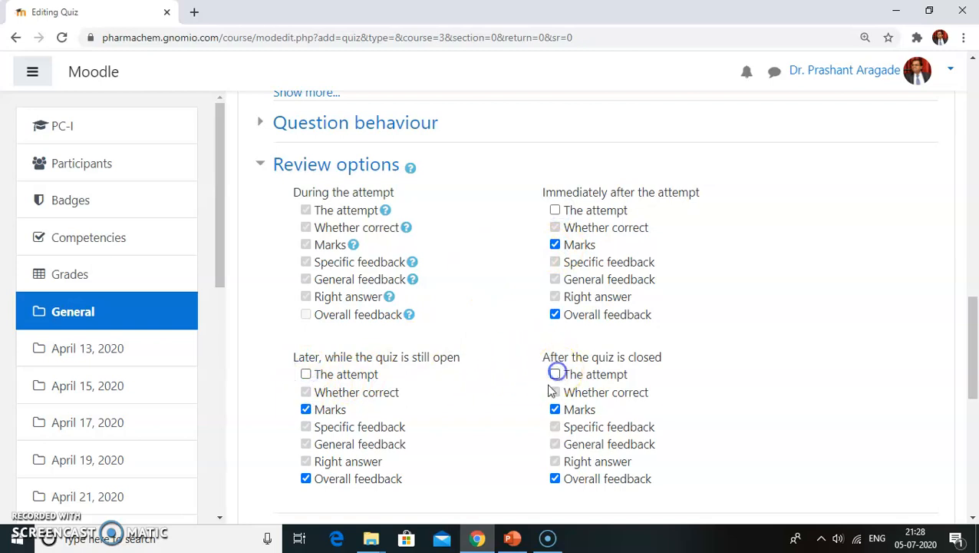
pyautogui.scroll(-1, 547, 390)
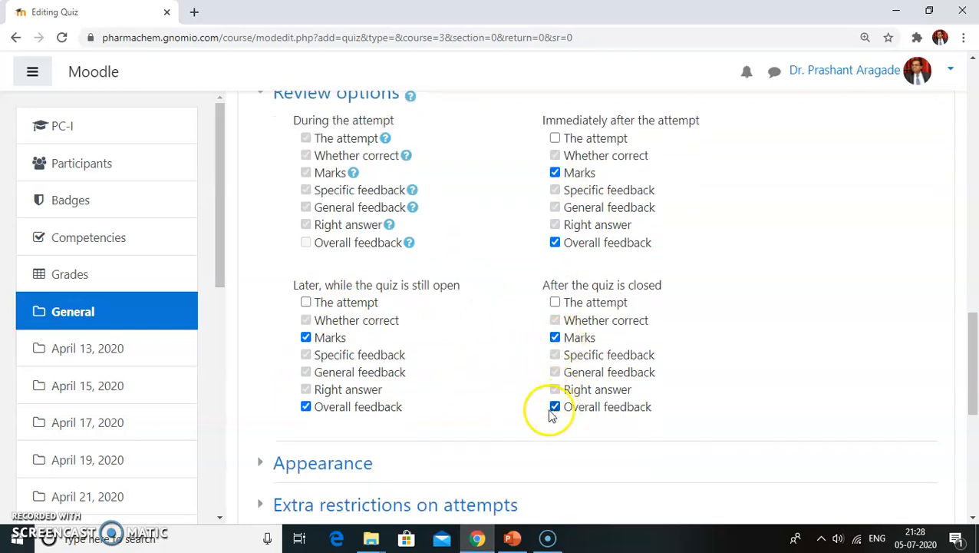
# Clear Marks and Overall feedback for the still-open and closed phases, clear Marks immediately after the attempt, and try to save and display the quiz.
pyautogui.click(555, 407)
pyautogui.click(305, 406)
pyautogui.click(305, 337)
pyautogui.click(555, 338)
pyautogui.click(554, 174)
pyautogui.scroll(-5, 498, 317)
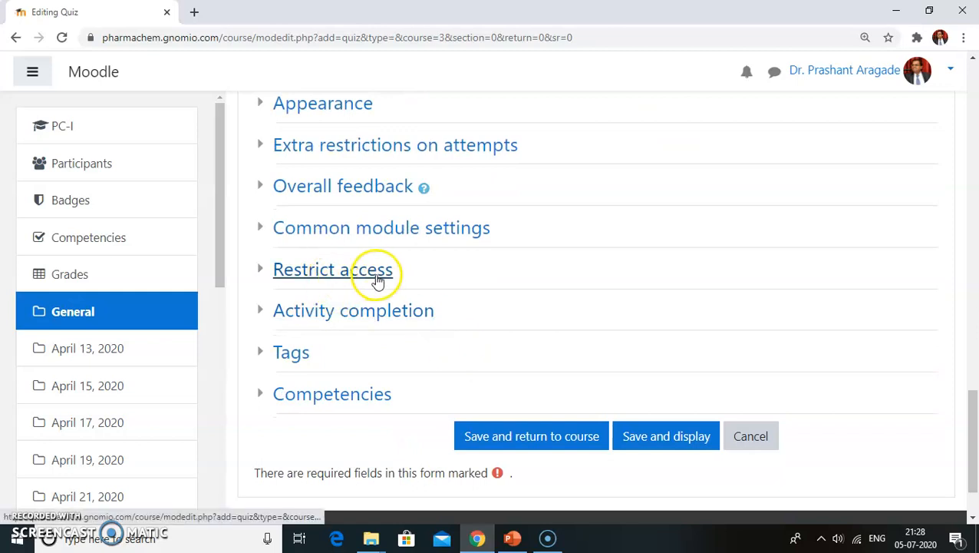
pyautogui.click(640, 439)
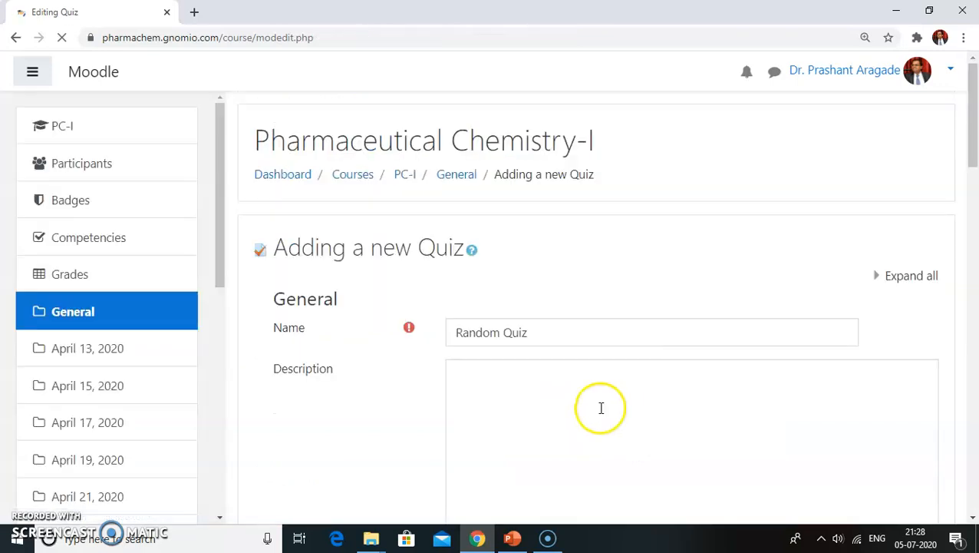
# Set the quiz's closing hour to 14 in the Timing settings, and save and display the quiz.
pyautogui.scroll(-2, 575, 391)
pyautogui.scroll(-5, 574, 392)
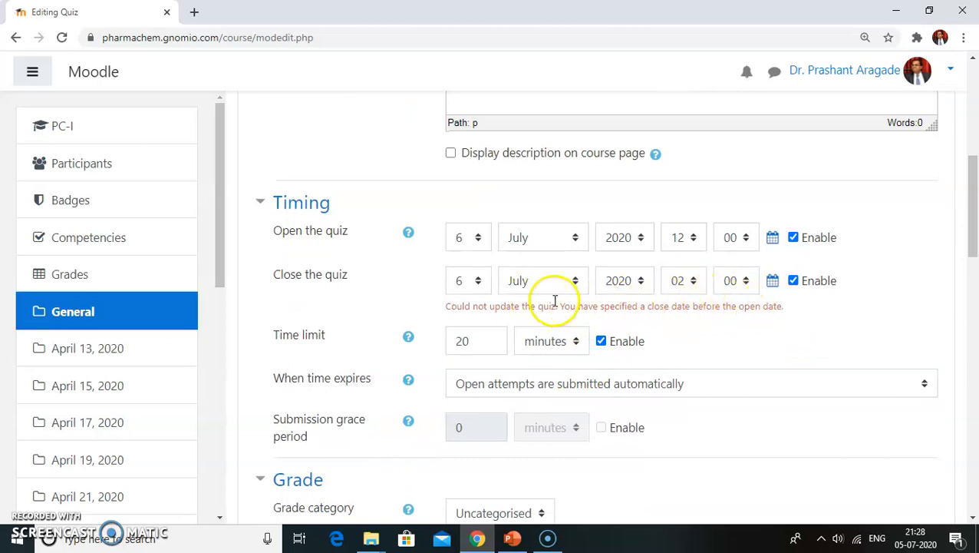
pyautogui.click(691, 280)
pyautogui.moveTo(705, 156); pyautogui.dragTo(699, 208)
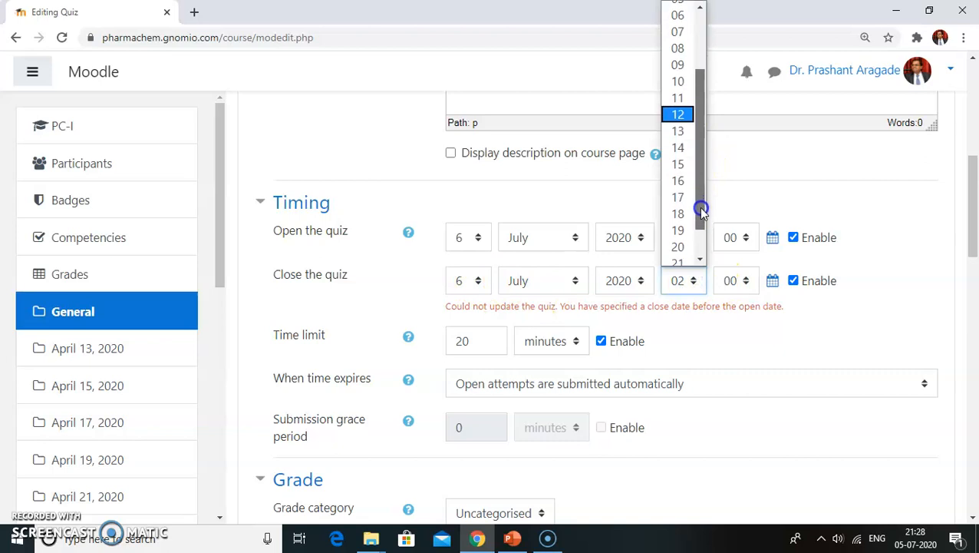
pyautogui.click(679, 148)
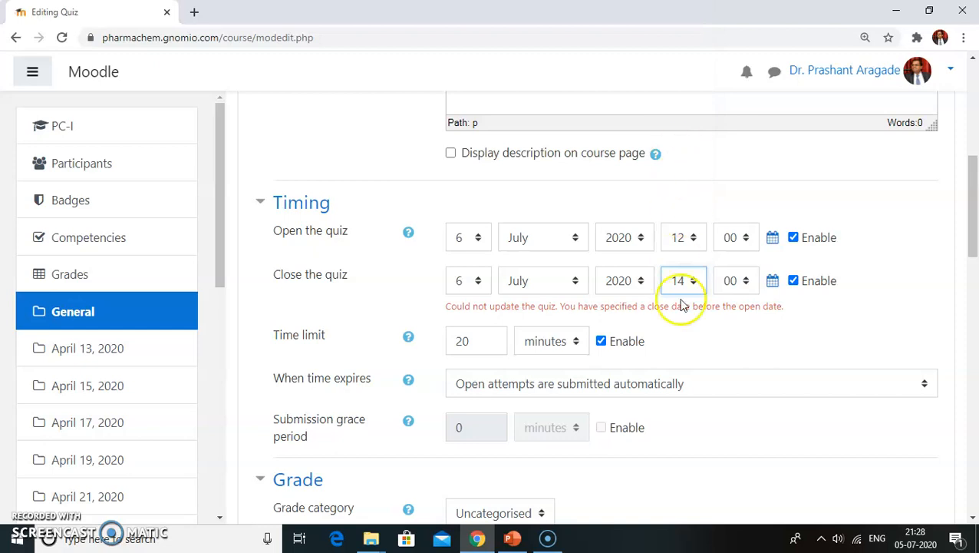
pyautogui.scroll(-10, 675, 344)
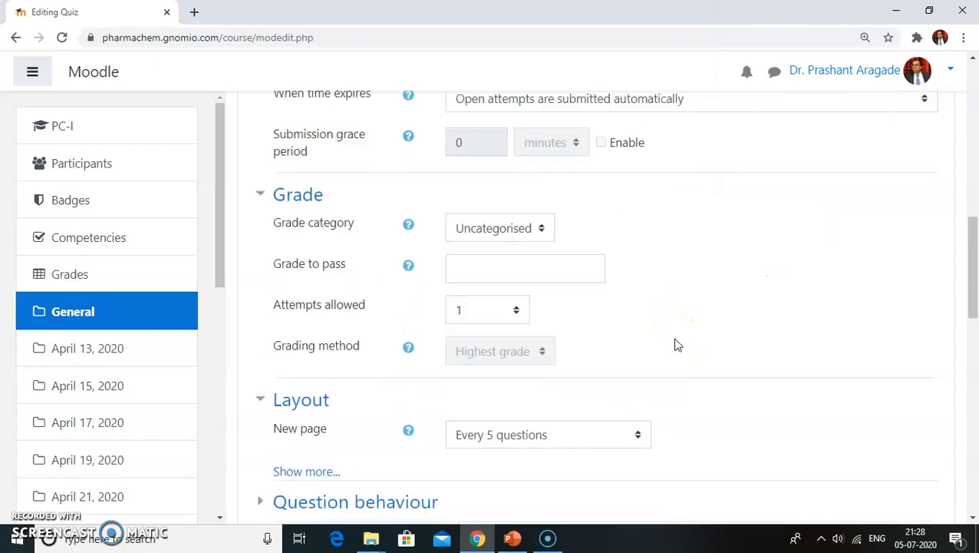
pyautogui.scroll(-3, 676, 343)
pyautogui.click(662, 355)
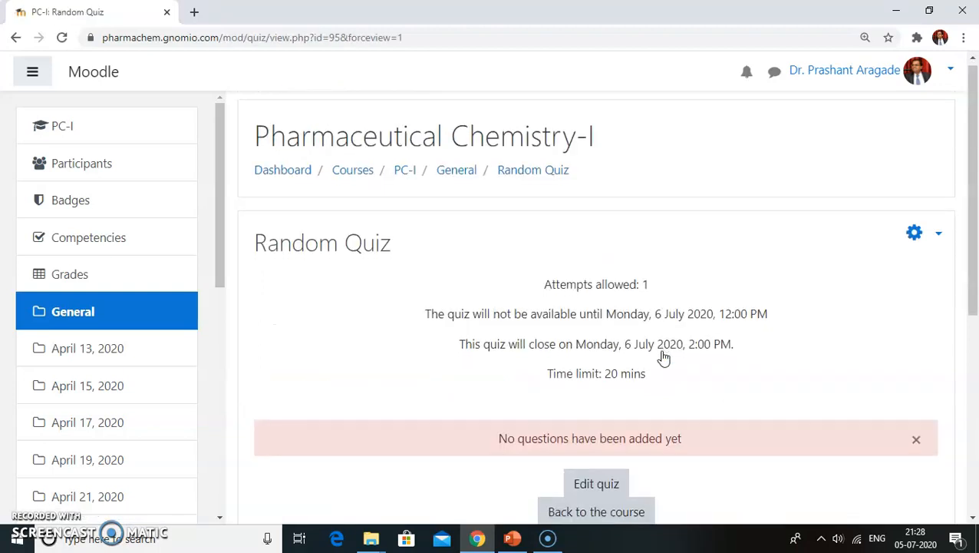
# Open Random Quiz for editing its questions and save a maximum grade of 20.
pyautogui.scroll(-2, 662, 356)
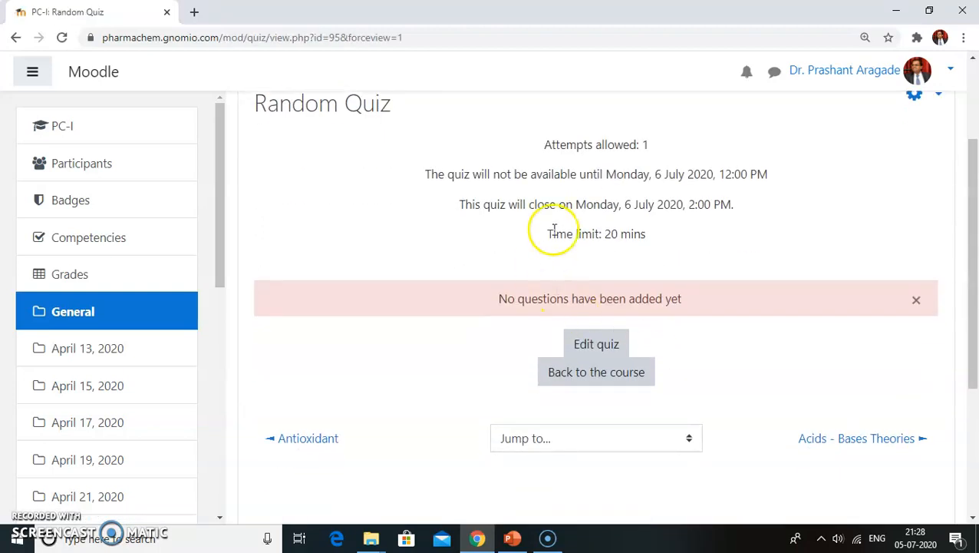
pyautogui.click(594, 344)
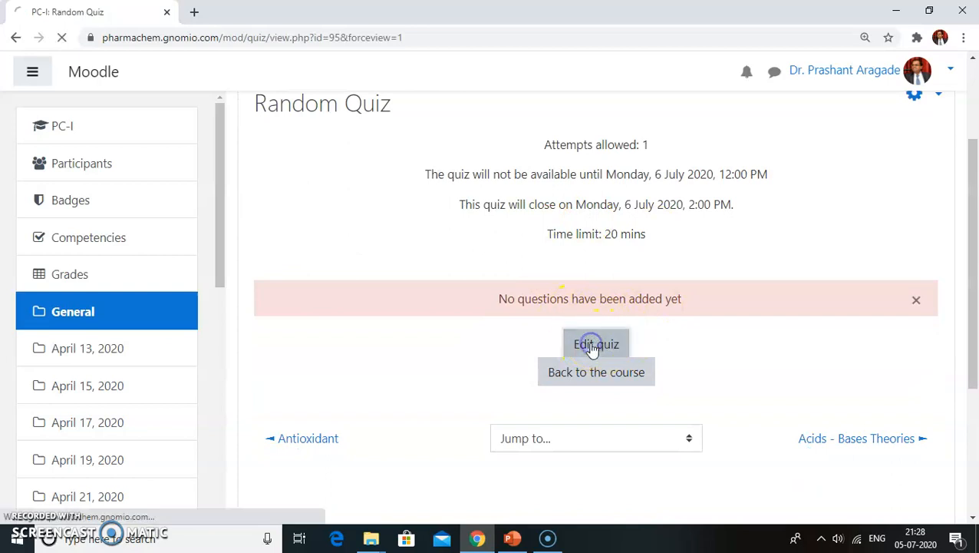
pyautogui.scroll(-1, 592, 350)
pyautogui.scroll(-1, 593, 350)
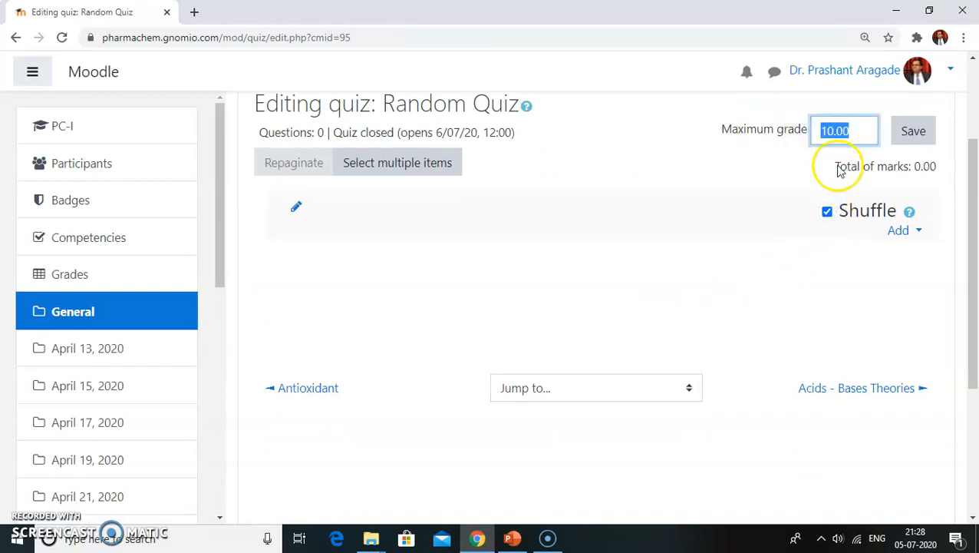
pyautogui.click(911, 131)
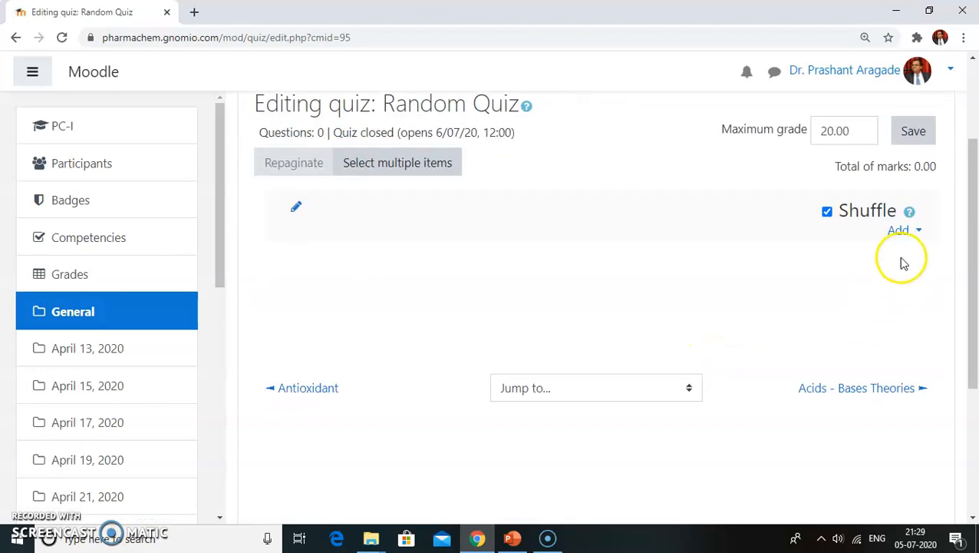
# Add 3 random questions from the Acids Base Buffer category to the quiz.
pyautogui.click(900, 231)
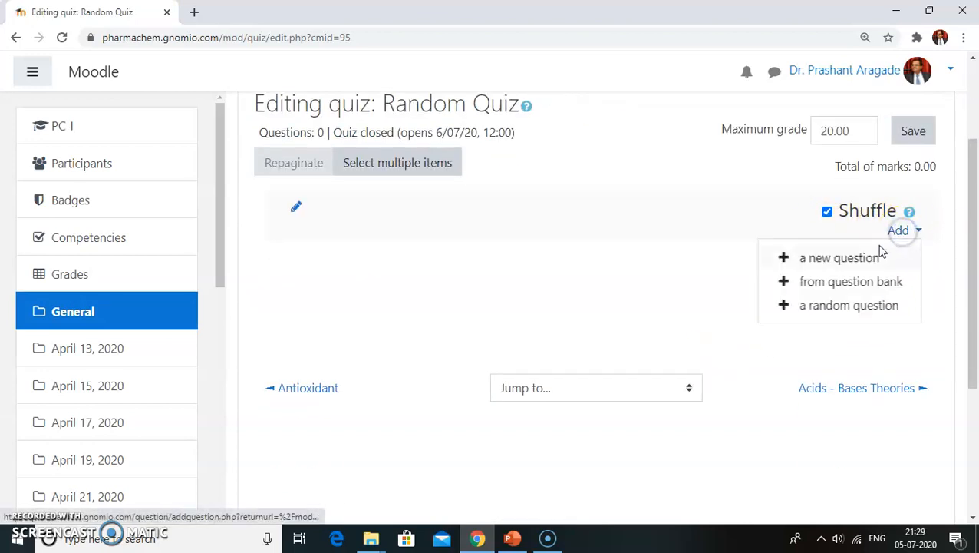
pyautogui.click(823, 309)
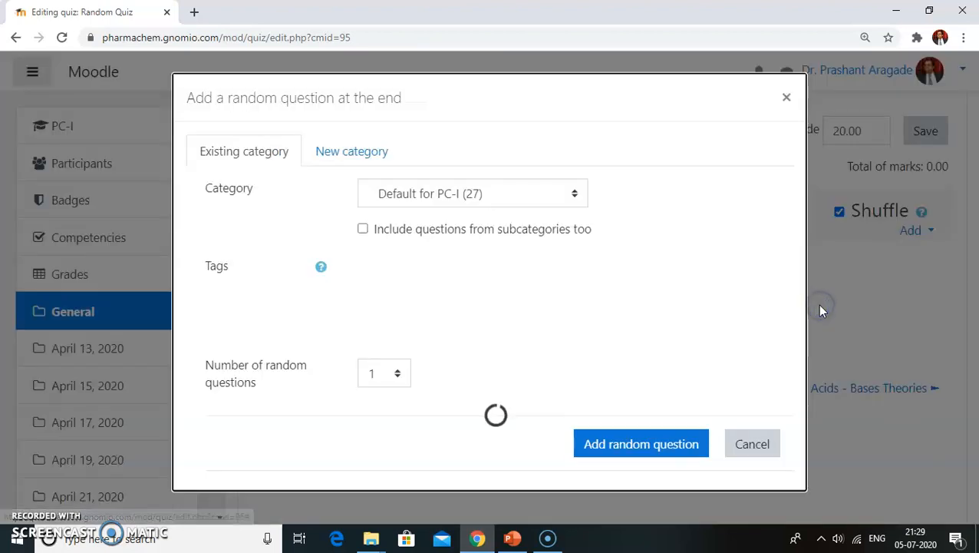
pyautogui.click(465, 193)
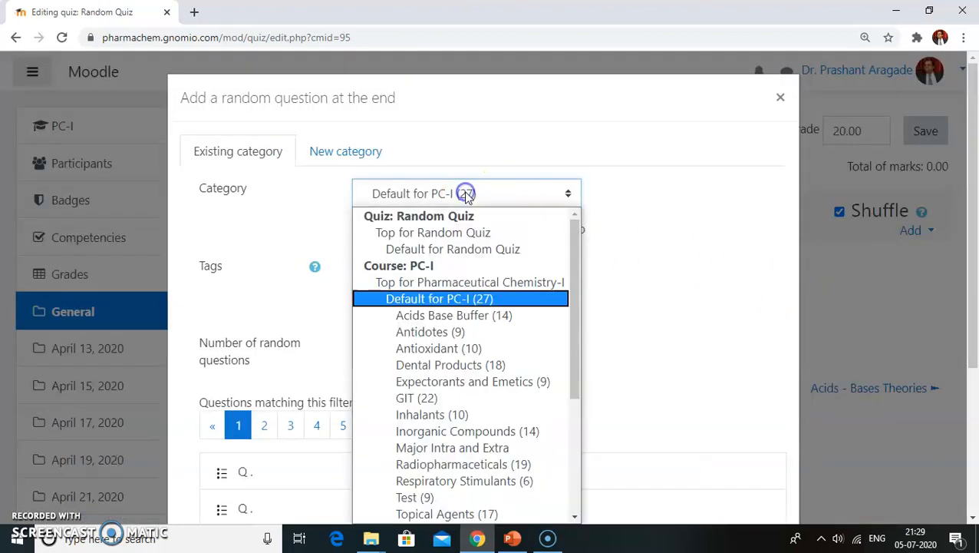
pyautogui.click(460, 315)
pyautogui.scroll(-1, 459, 314)
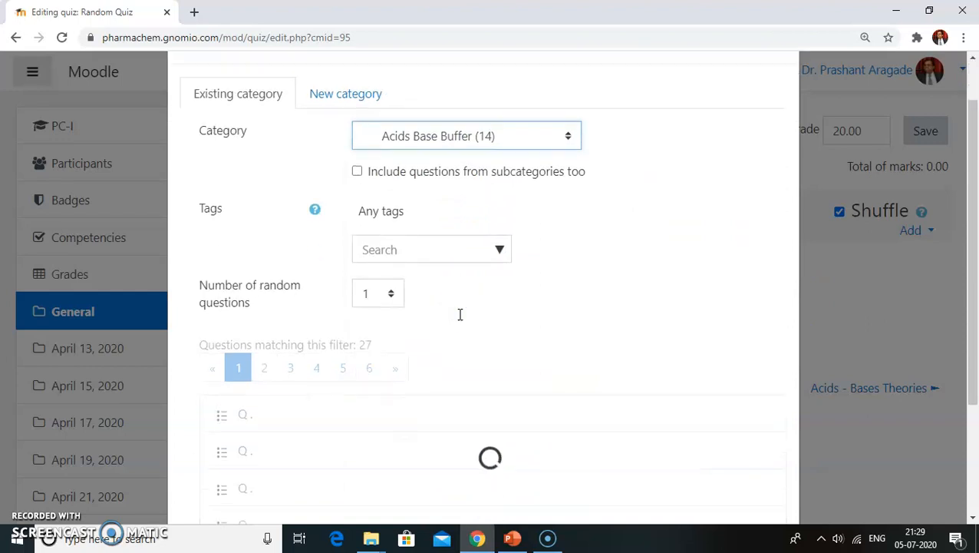
pyautogui.scroll(-3, 460, 314)
pyautogui.scroll(-3, 389, 230)
pyautogui.click(392, 129)
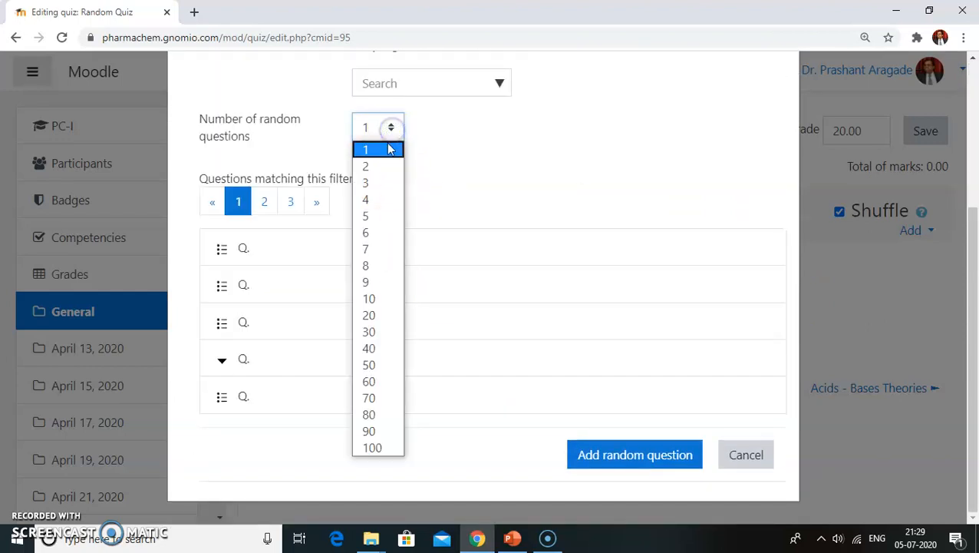
pyautogui.click(381, 183)
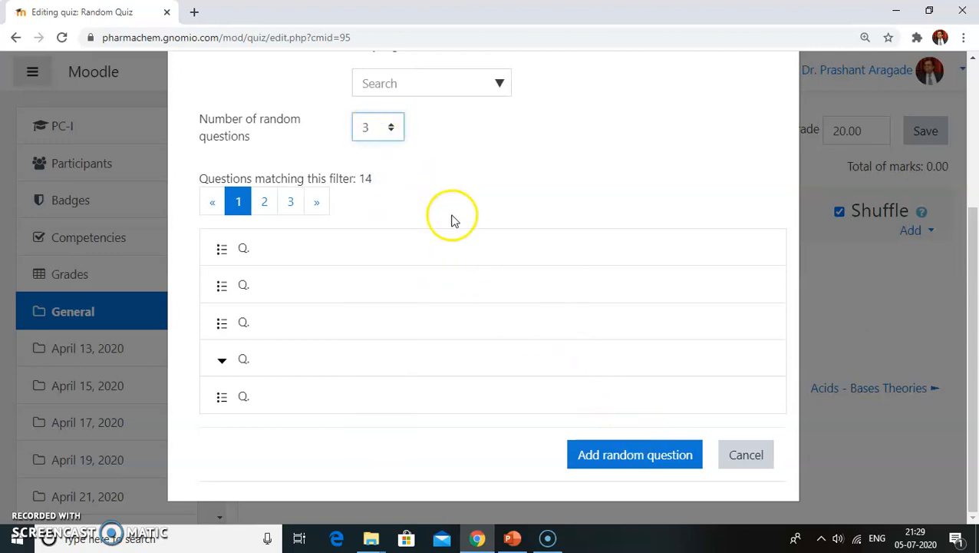
pyautogui.doubleClick(365, 179)
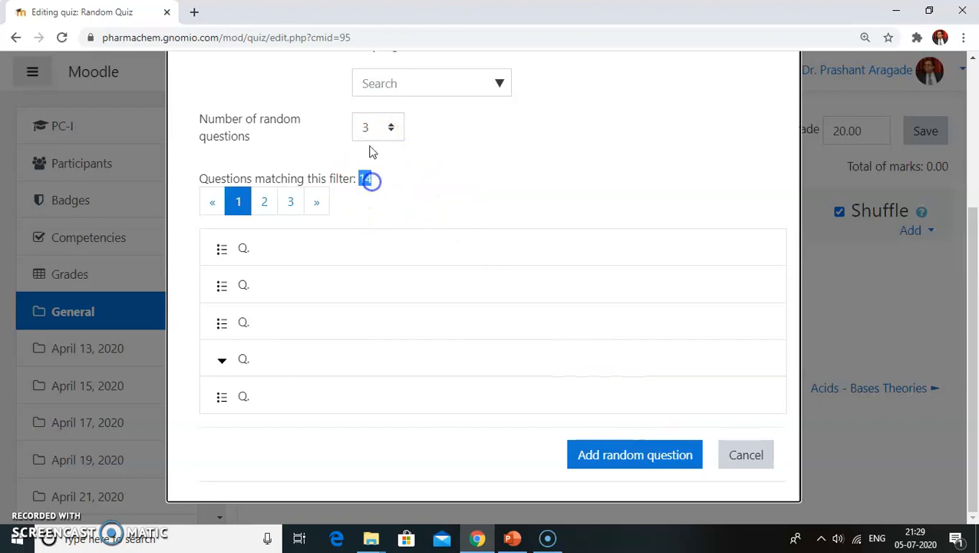
pyautogui.click(642, 454)
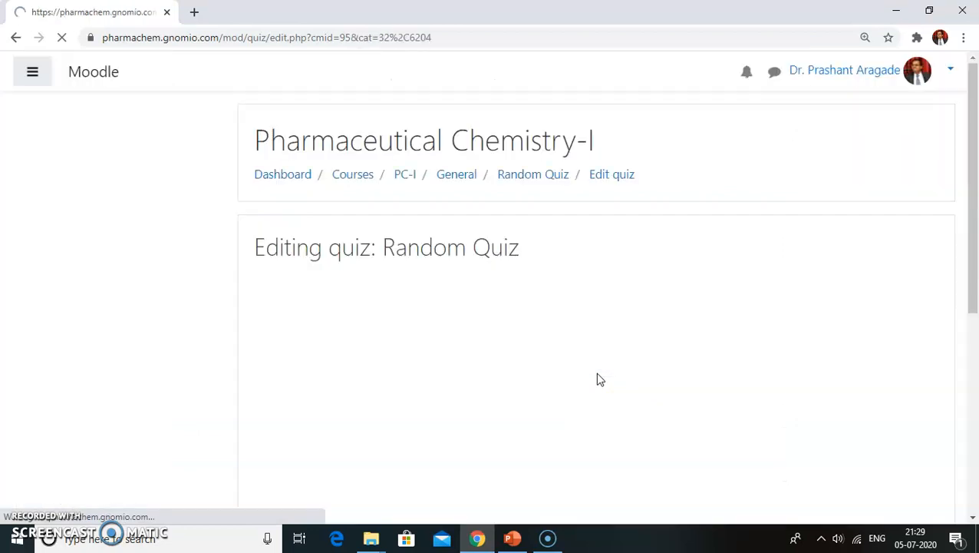
# Add 3 random questions from the Antioxidant category at the end of the quiz.
pyautogui.scroll(-2, 595, 372)
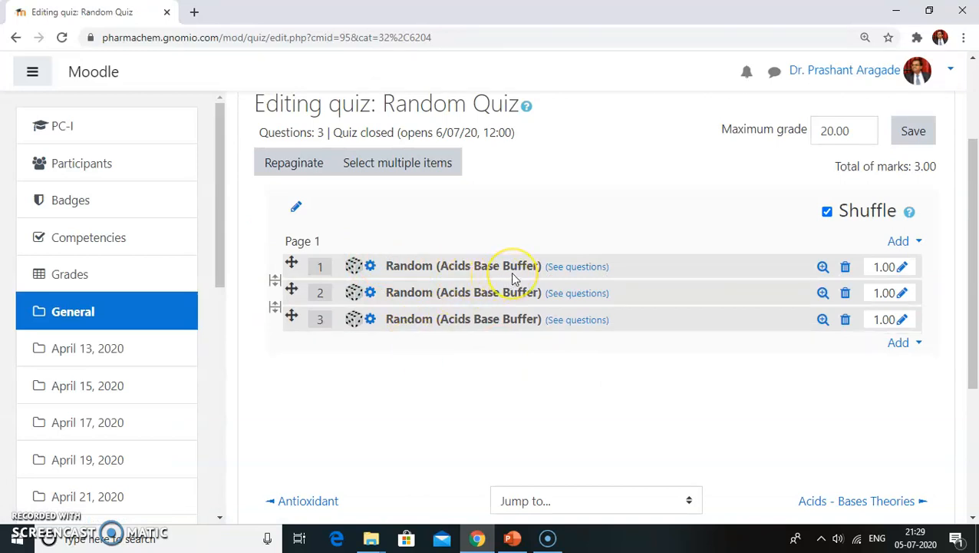
pyautogui.click(902, 342)
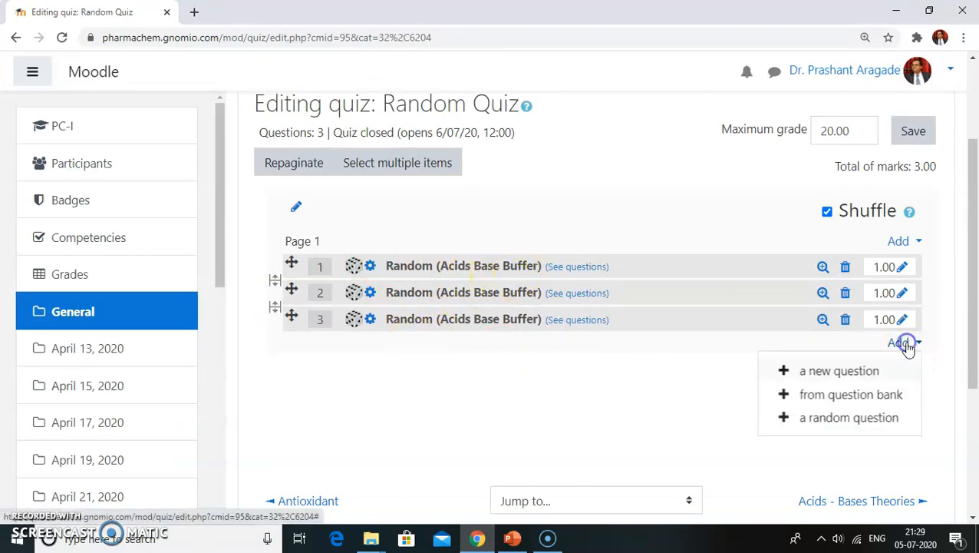
pyautogui.click(828, 422)
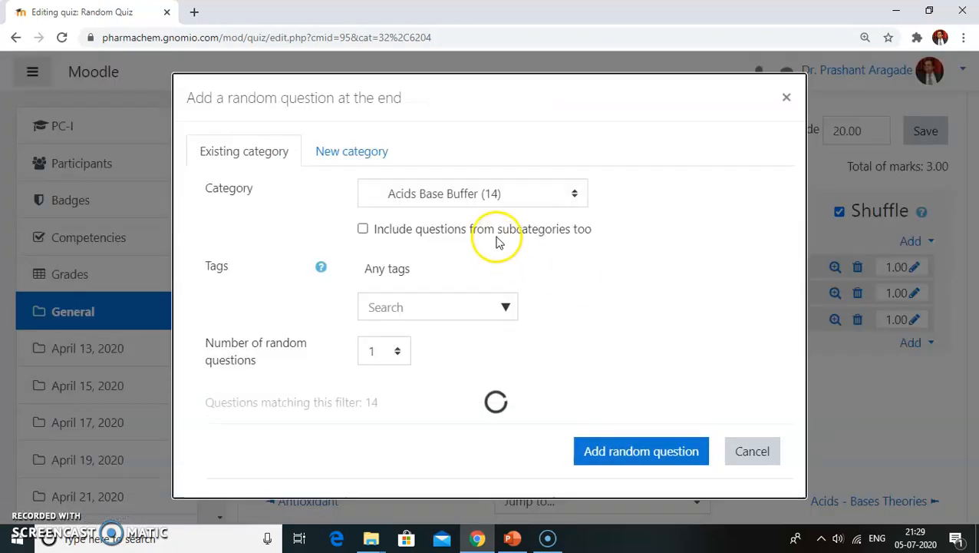
pyautogui.click(485, 192)
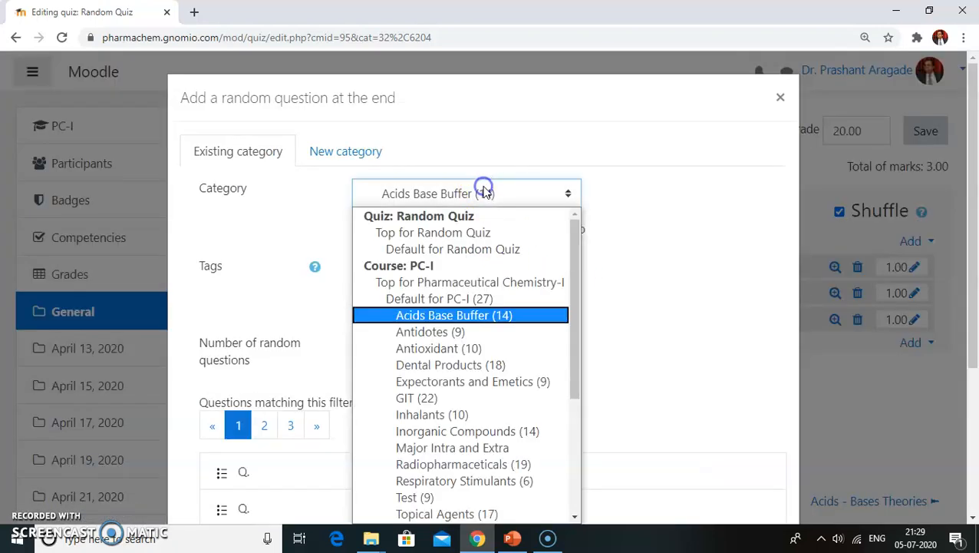
pyautogui.click(485, 348)
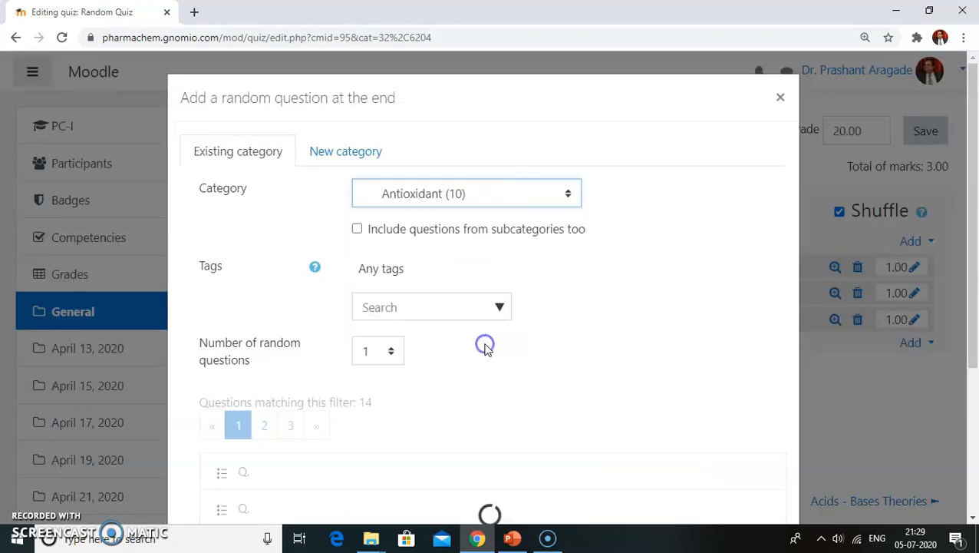
pyautogui.click(391, 352)
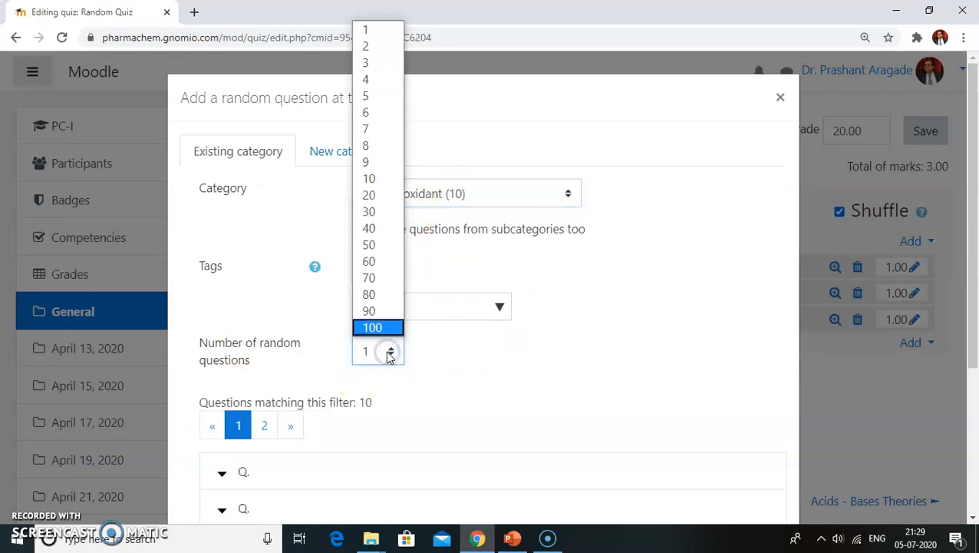
pyautogui.click(367, 65)
pyautogui.scroll(-3, 564, 362)
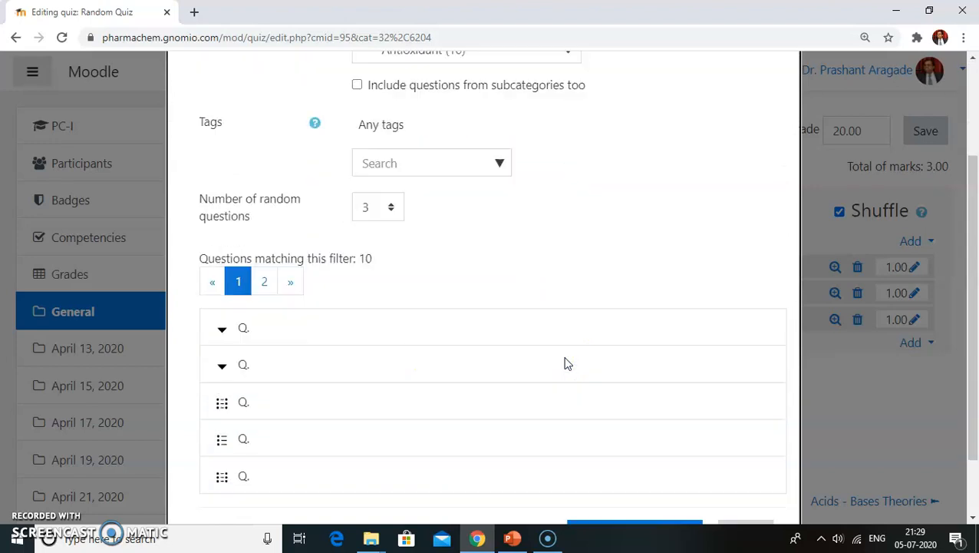
pyautogui.click(637, 455)
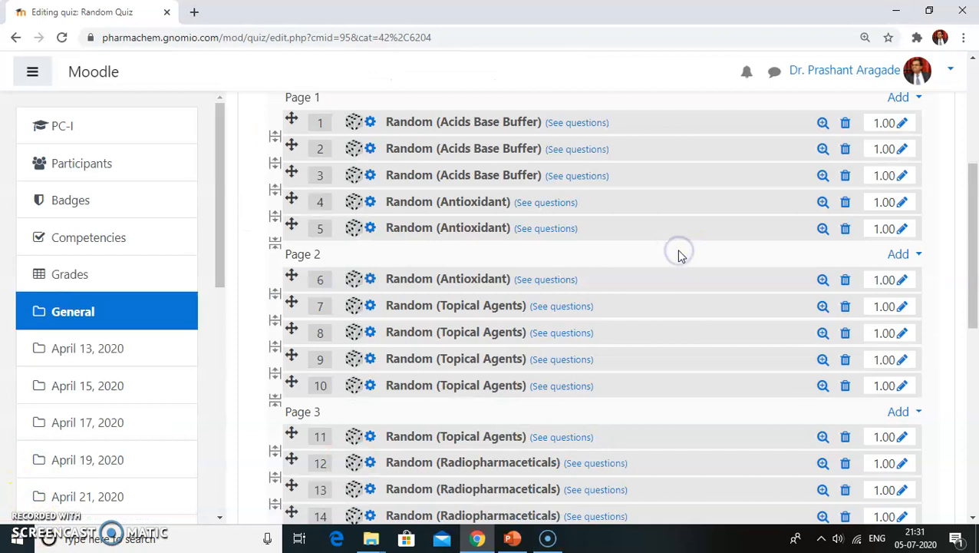
# Check Random Quiz in its question list, on its overview page and in the PC-I course's activity list.
pyautogui.scroll(-5, 678, 254)
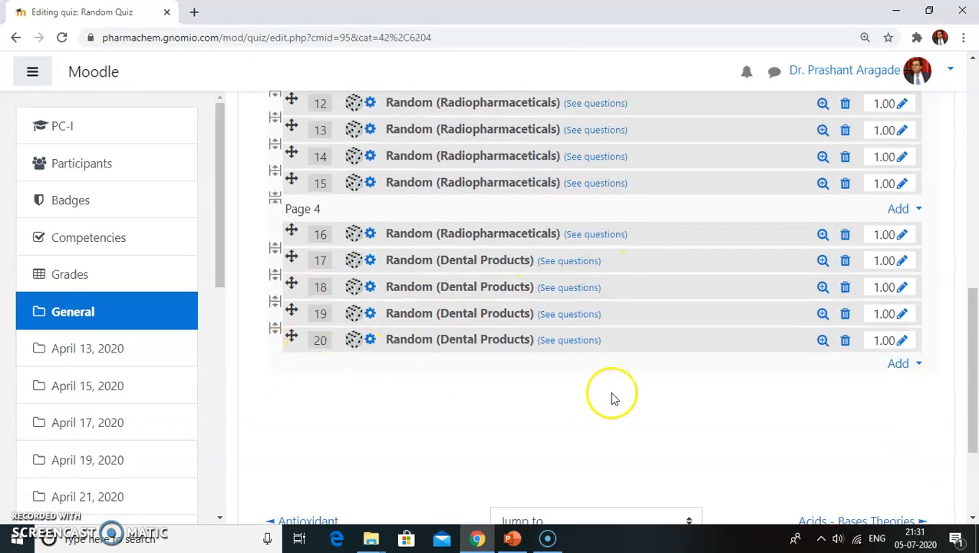
pyautogui.scroll(10, 611, 395)
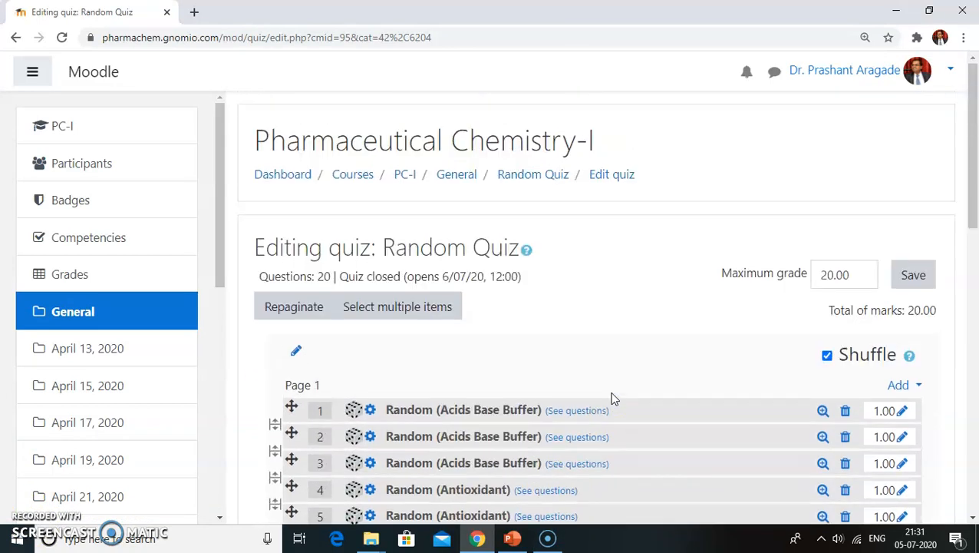
pyautogui.click(532, 176)
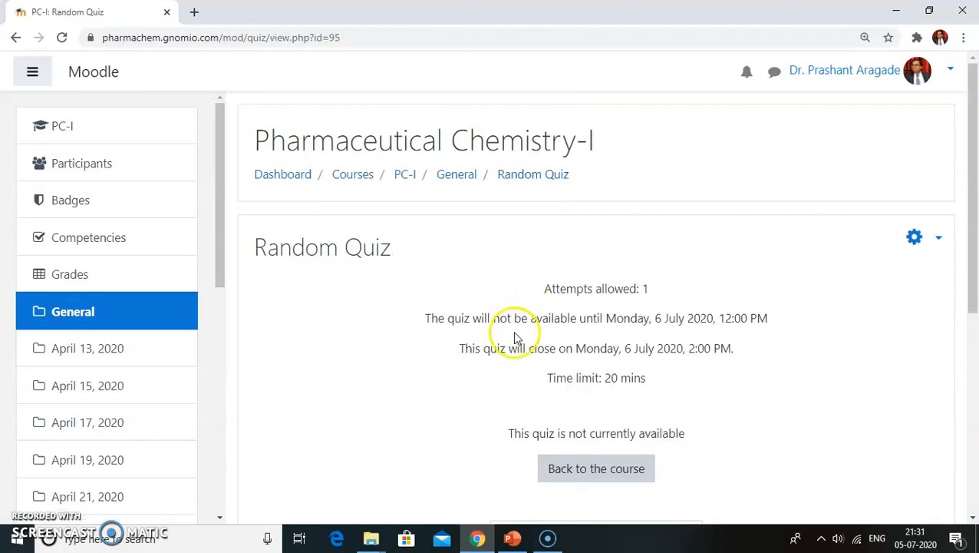
pyautogui.scroll(-1, 514, 338)
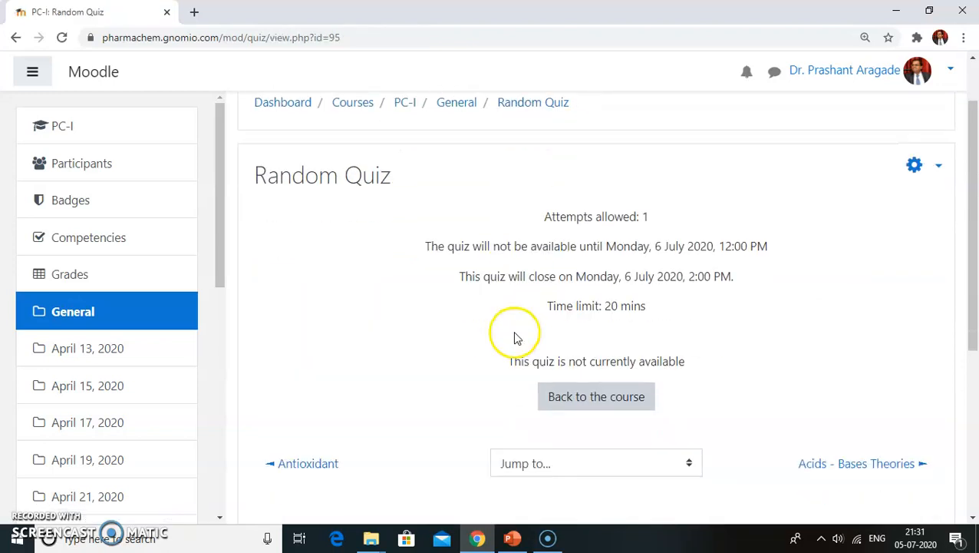
pyautogui.click(79, 129)
pyautogui.scroll(-5, 491, 323)
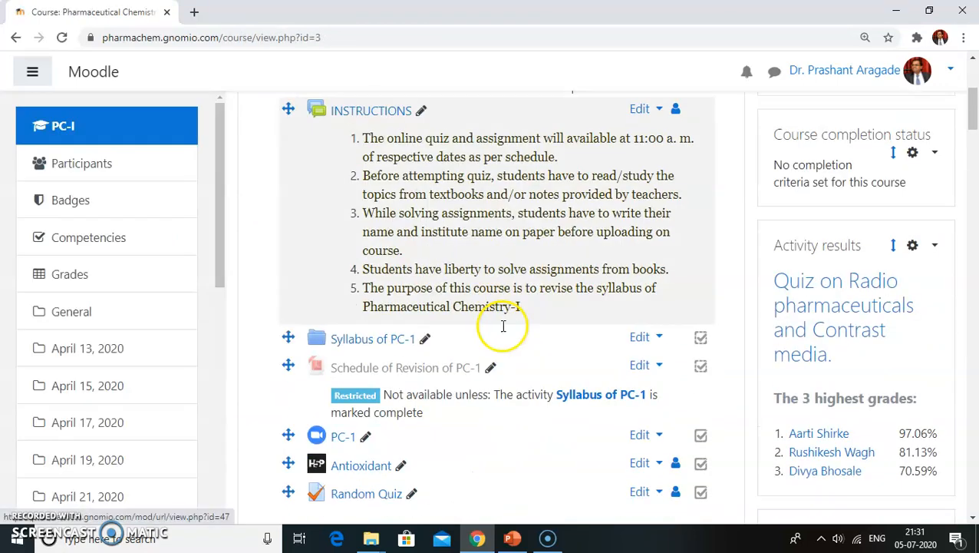
# Open Random Quiz from the course page, start a timed attempt as the first student and view its opening questions.
pyautogui.click(366, 343)
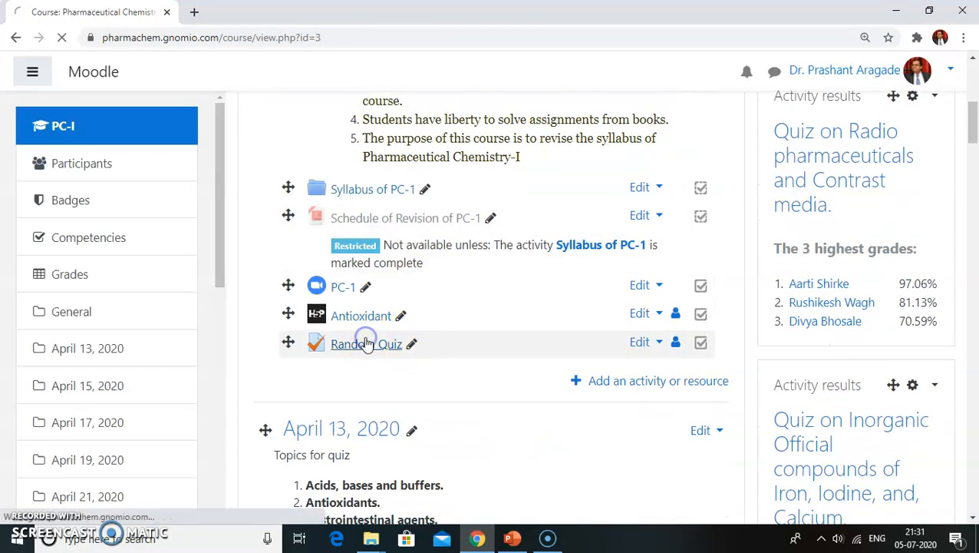
pyautogui.scroll(-2, 463, 321)
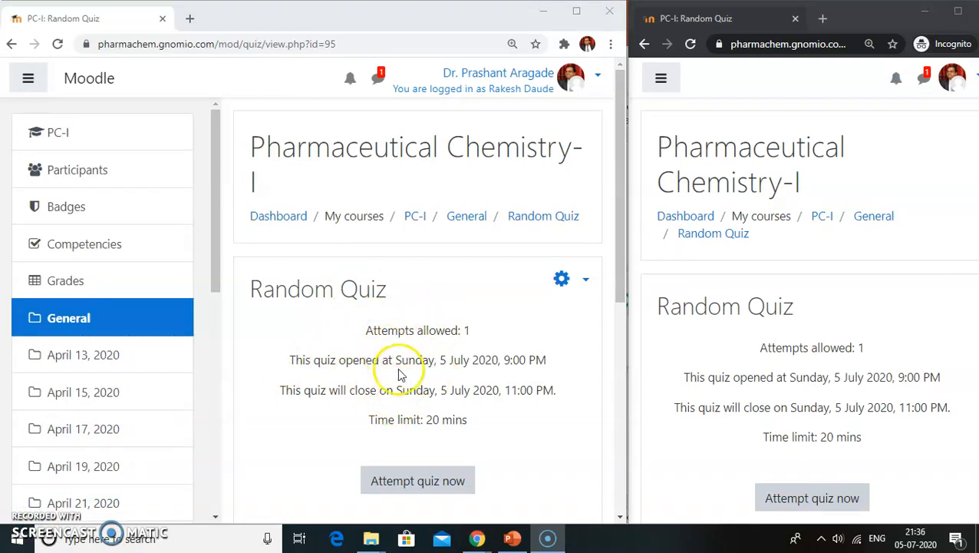
pyautogui.click(415, 482)
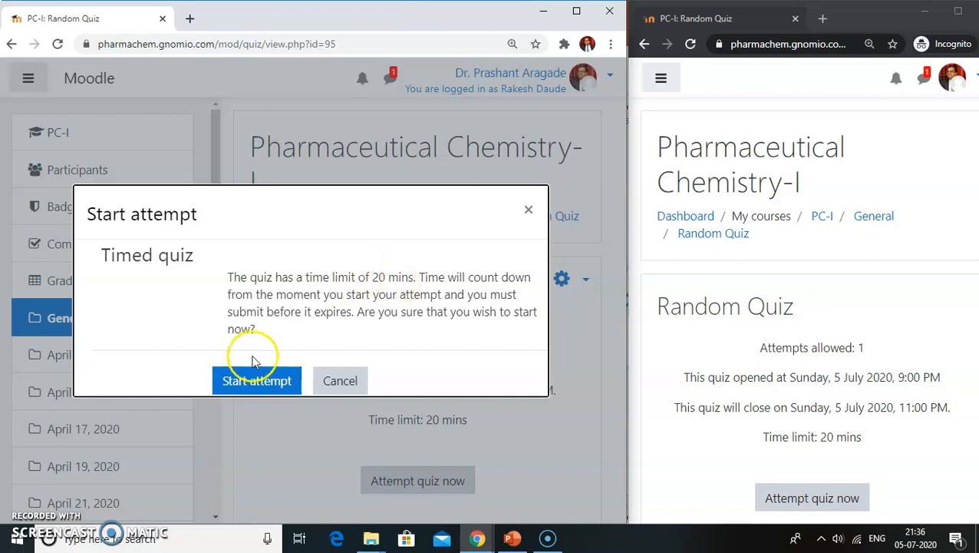
pyautogui.click(257, 381)
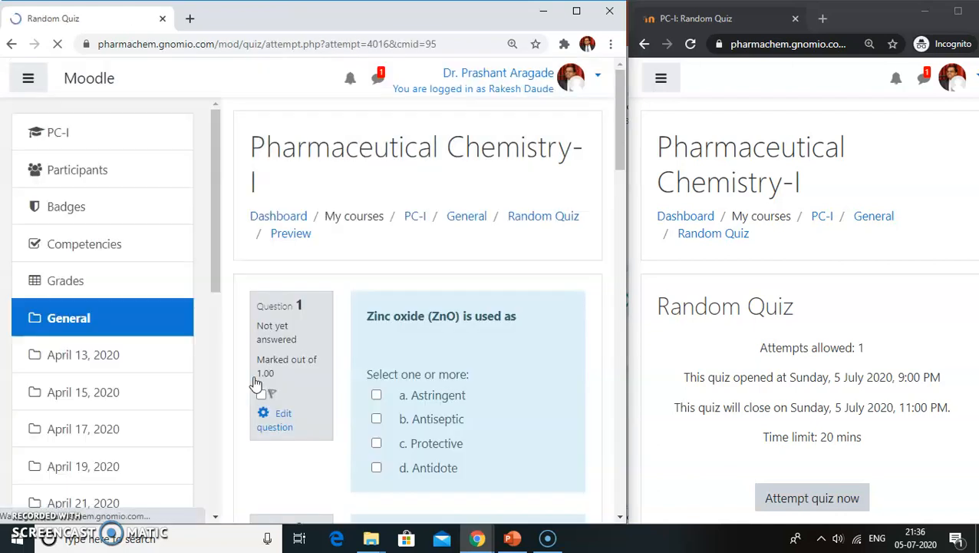
pyautogui.scroll(-2, 368, 307)
pyautogui.scroll(-1, 431, 361)
pyautogui.scroll(1, 461, 291)
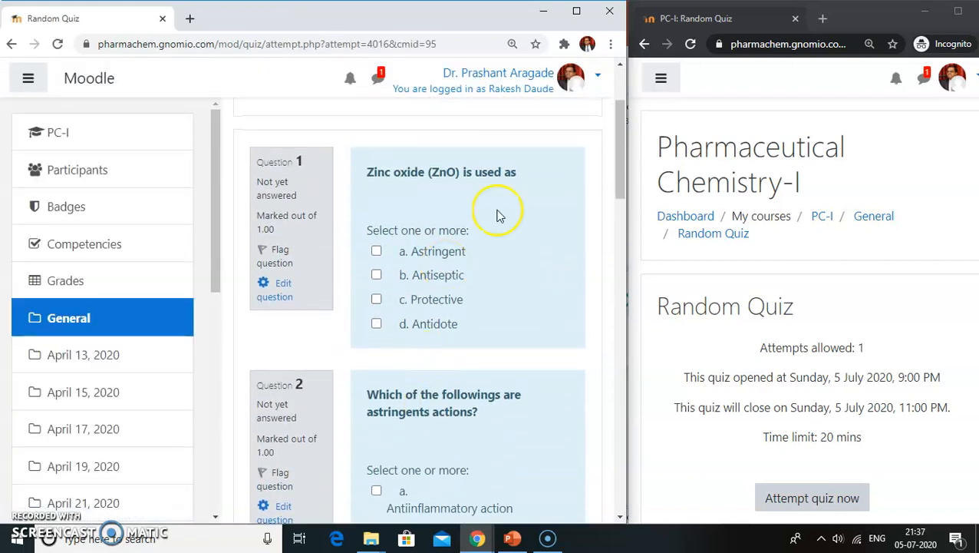
# Start a second timed Random Quiz attempt in the incognito window and compare its opening questions with the first attempt.
pyautogui.click(812, 498)
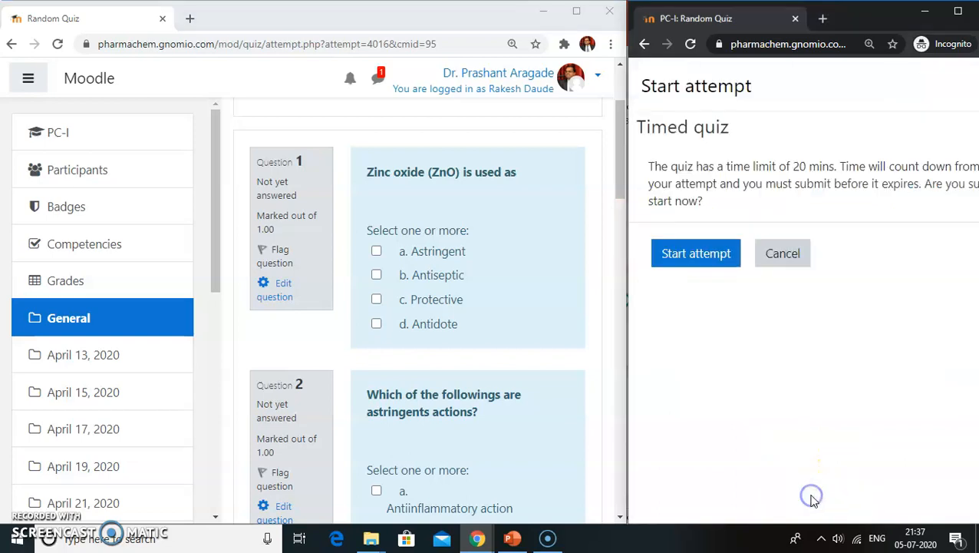
pyautogui.click(706, 261)
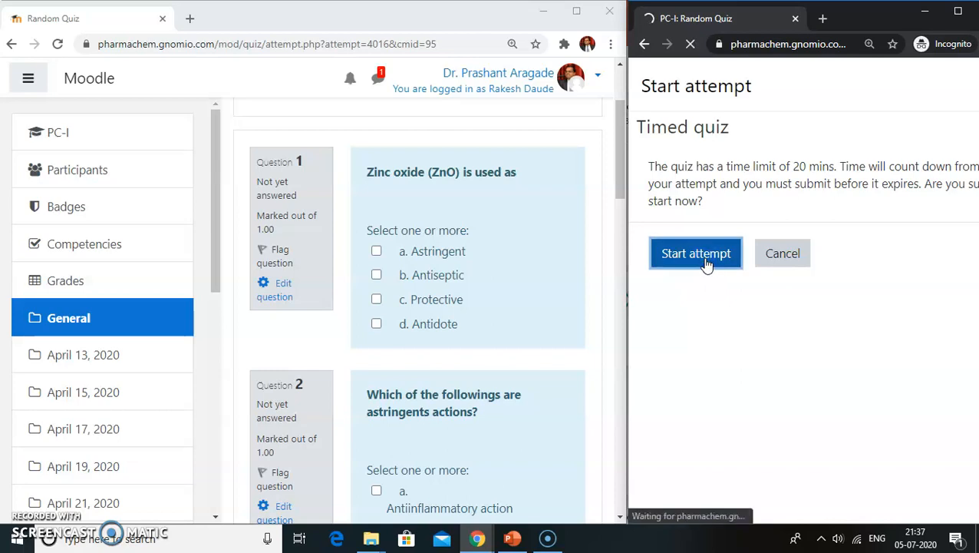
pyautogui.scroll(-4, 706, 263)
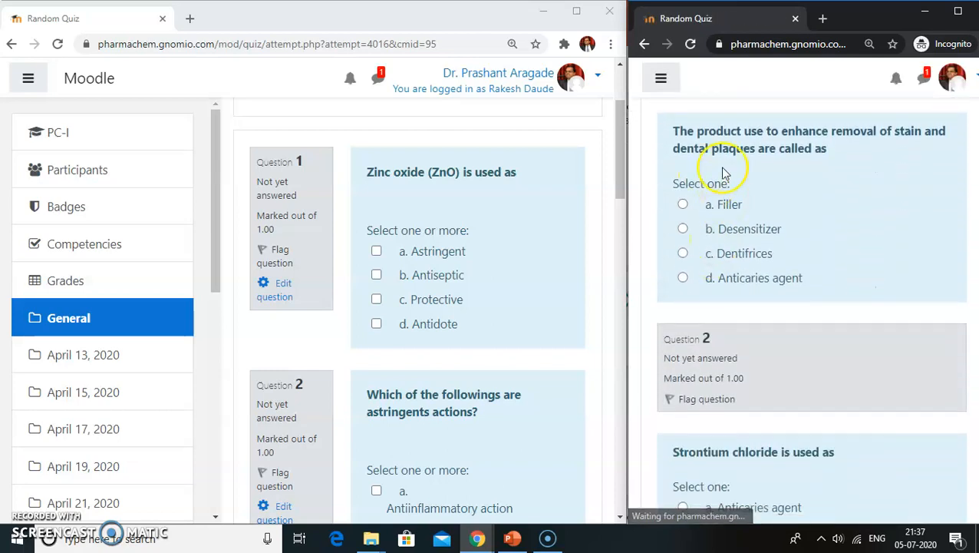
pyautogui.scroll(1, 764, 184)
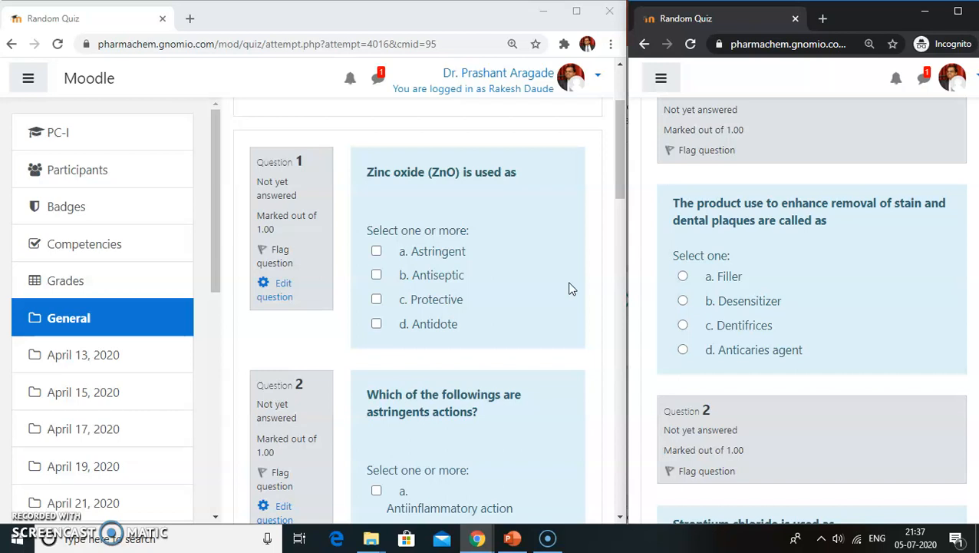
# Switch to PowerPoint, run the slide show from slide 13 and present the first two points on the Effective Quiz Practice slide.
pyautogui.click(500, 539)
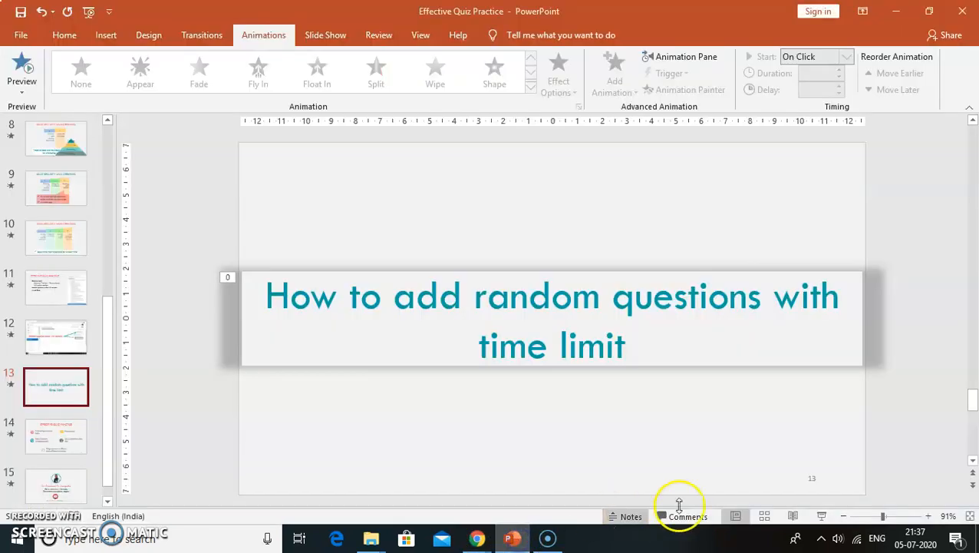
pyautogui.click(818, 516)
pyautogui.click(632, 391)
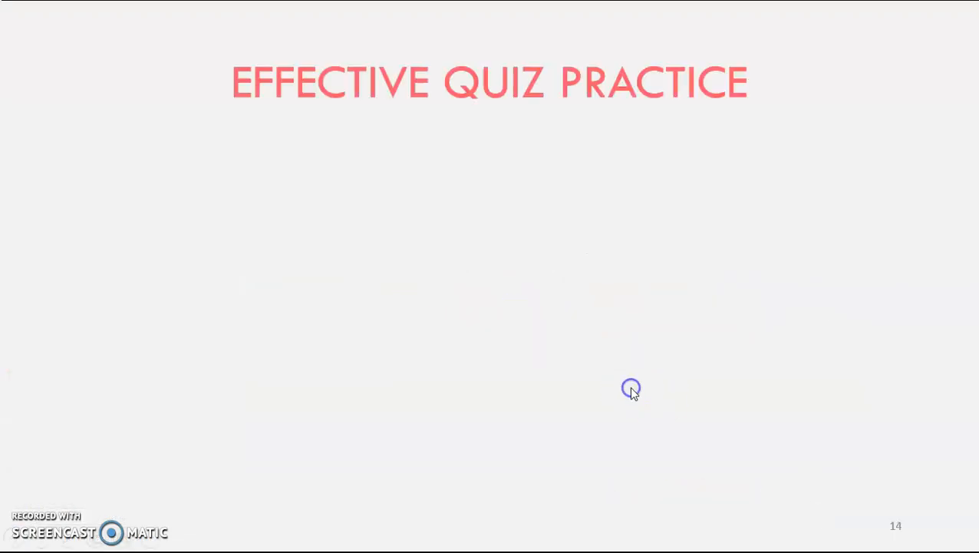
pyautogui.click(631, 391)
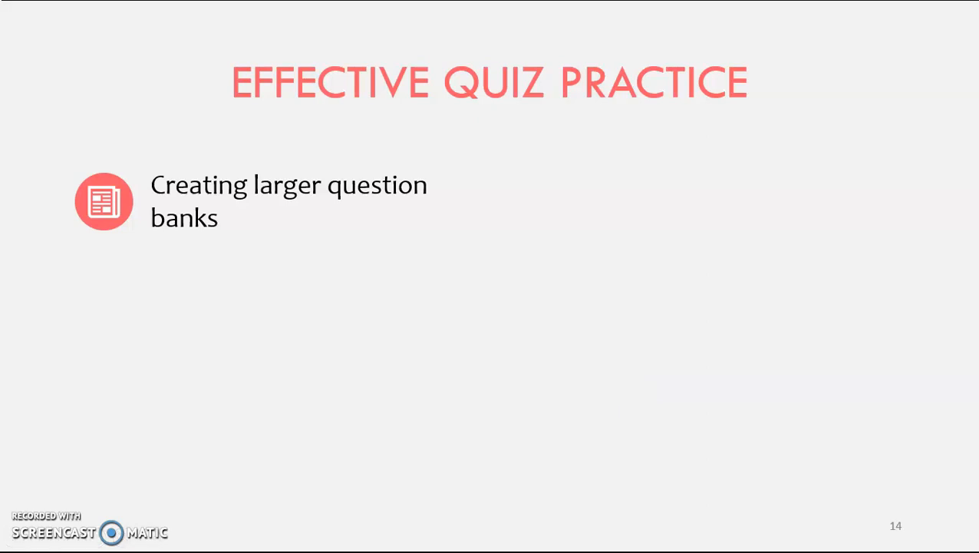
pyautogui.press('Right')
pyautogui.press('Right')
pyautogui.press('Left')
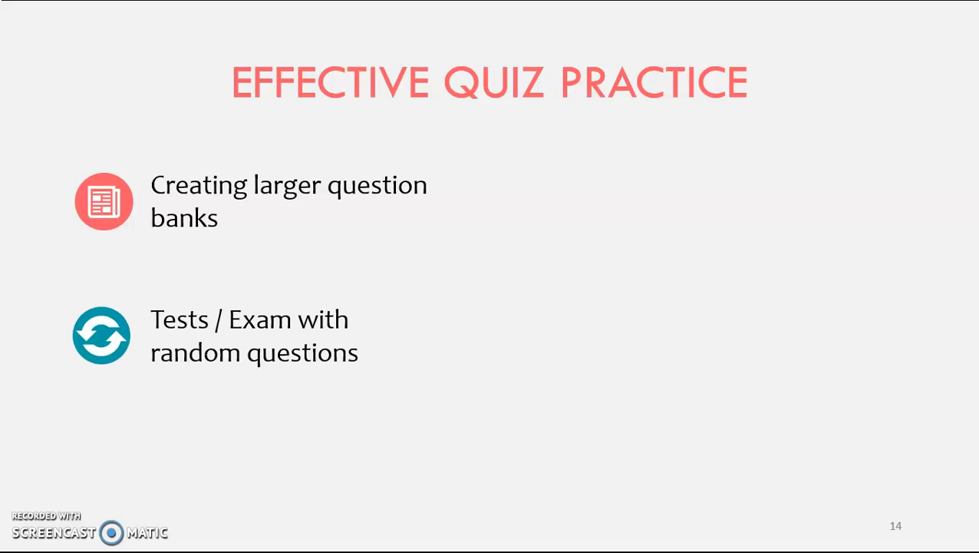